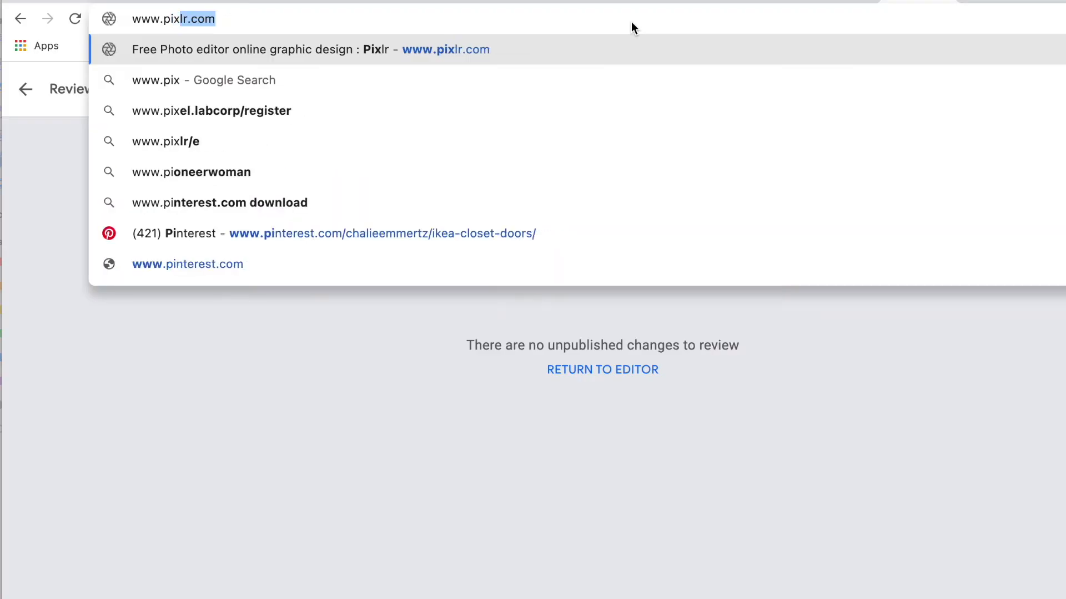
pyautogui.write('lr')
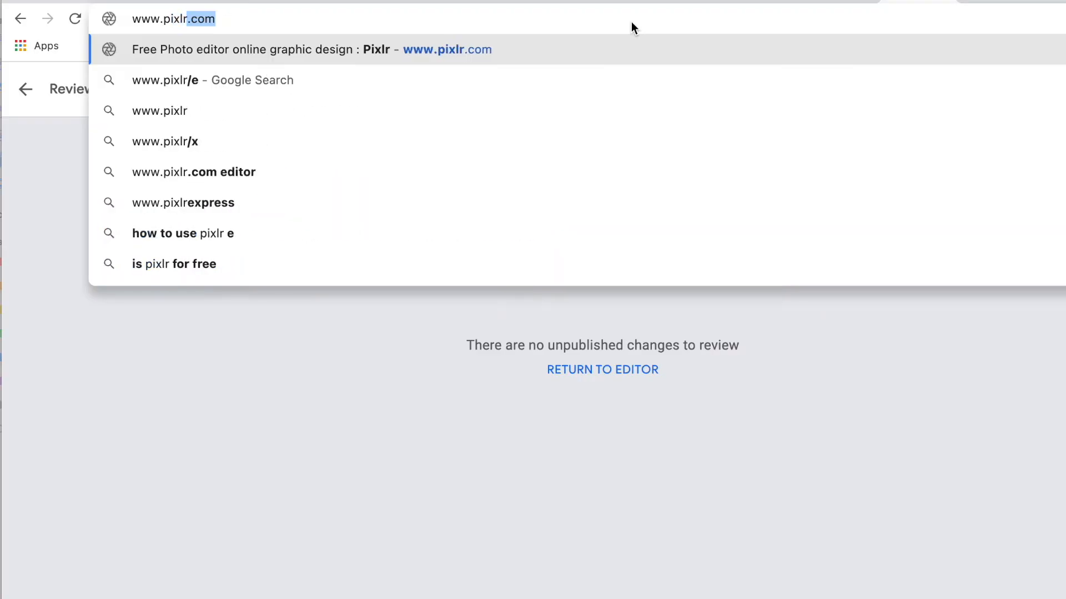
pyautogui.press('Return')
pyautogui.click(500, 301)
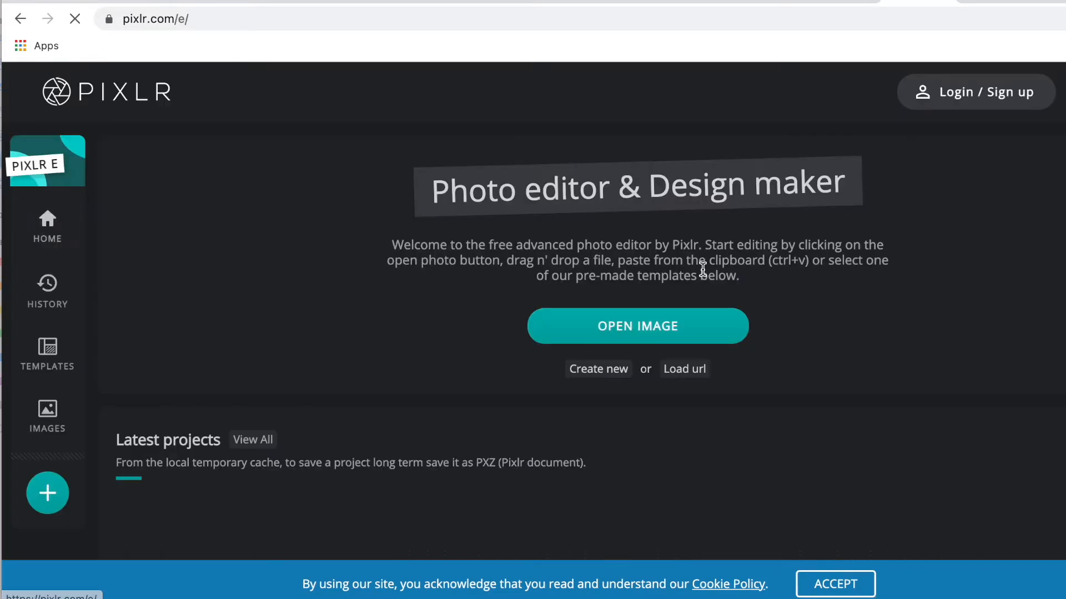
# Open the girl's portrait photo from the computer, pre-resized to Full HD at 1920 x 1280
pyautogui.click(653, 332)
pyautogui.scroll(-5, 639, 331)
pyautogui.doubleClick(638, 333)
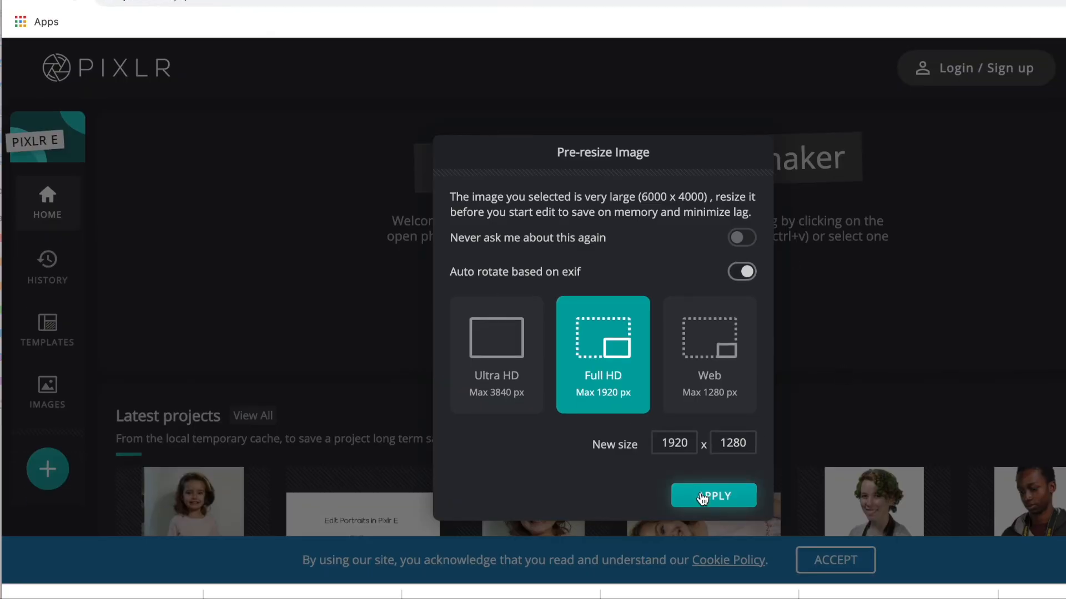
pyautogui.click(702, 497)
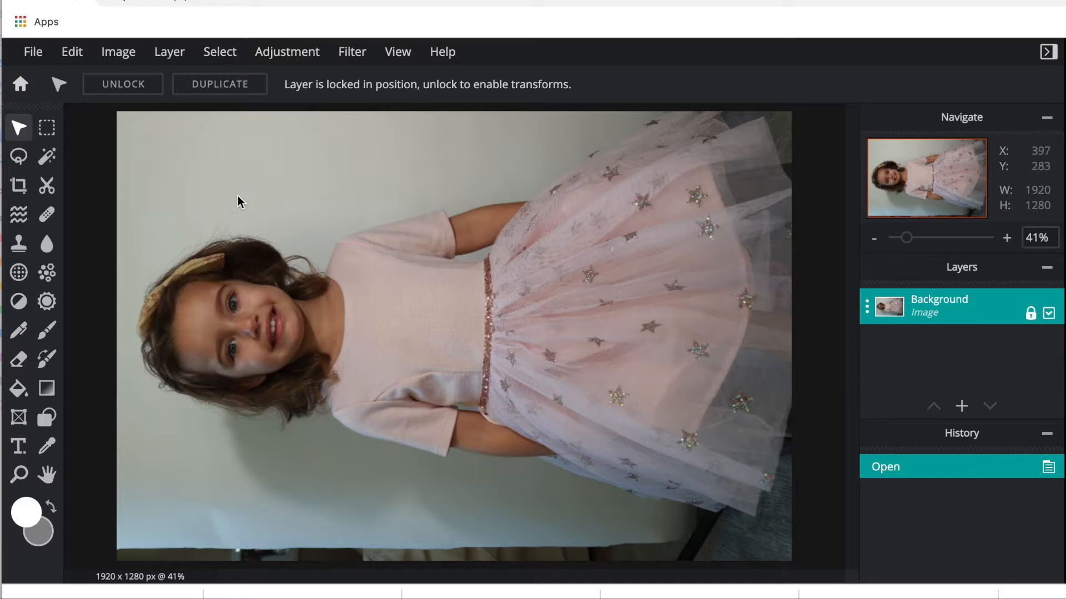
# Rotate the whole image clockwise so the girl stands upright
pyautogui.click(132, 56)
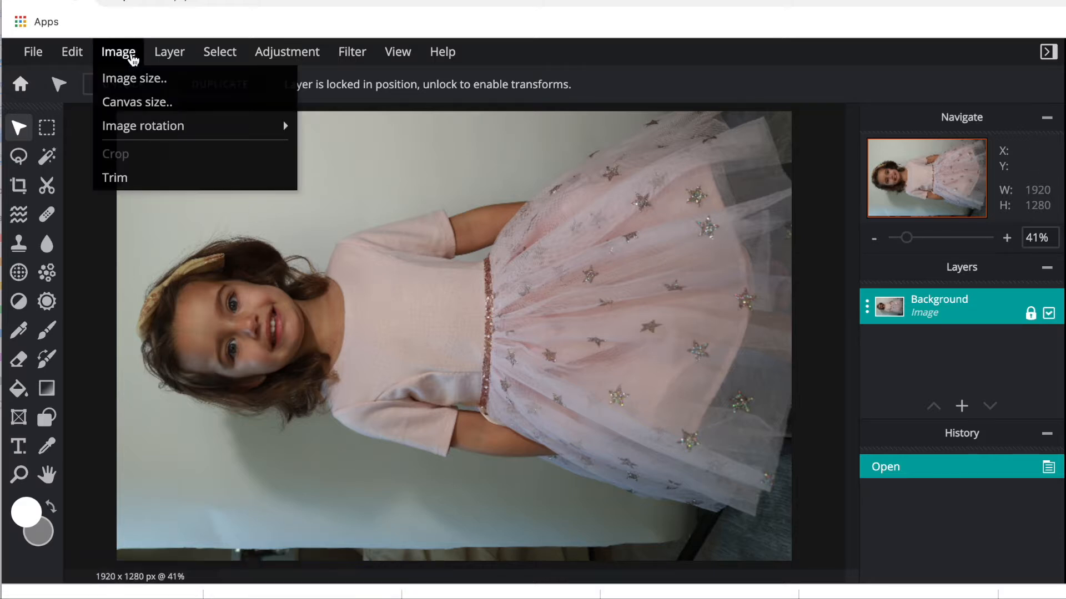
pyautogui.moveTo(138, 134)
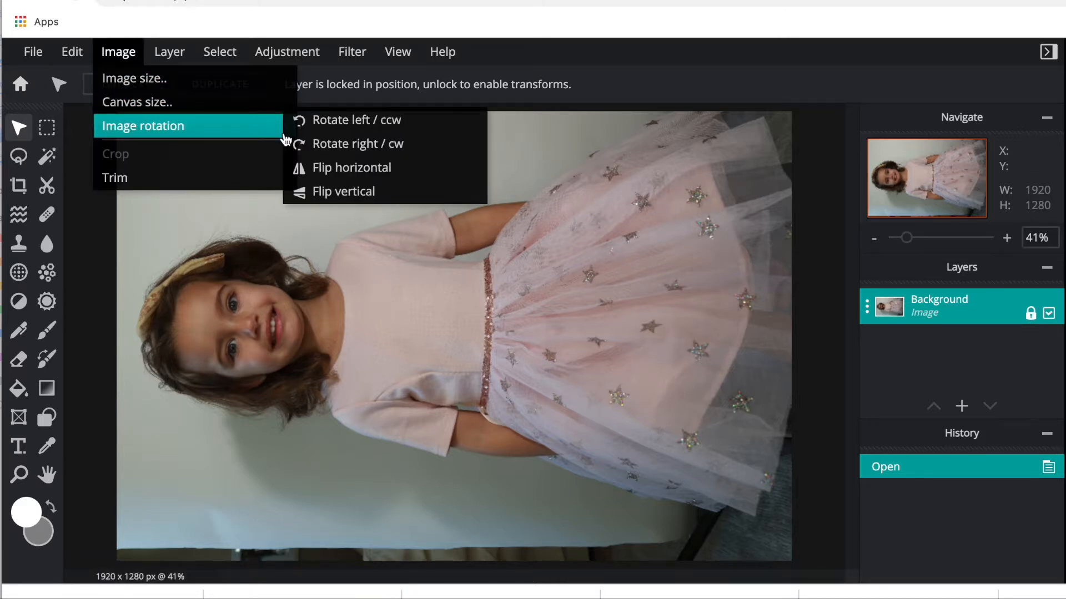
pyautogui.click(356, 143)
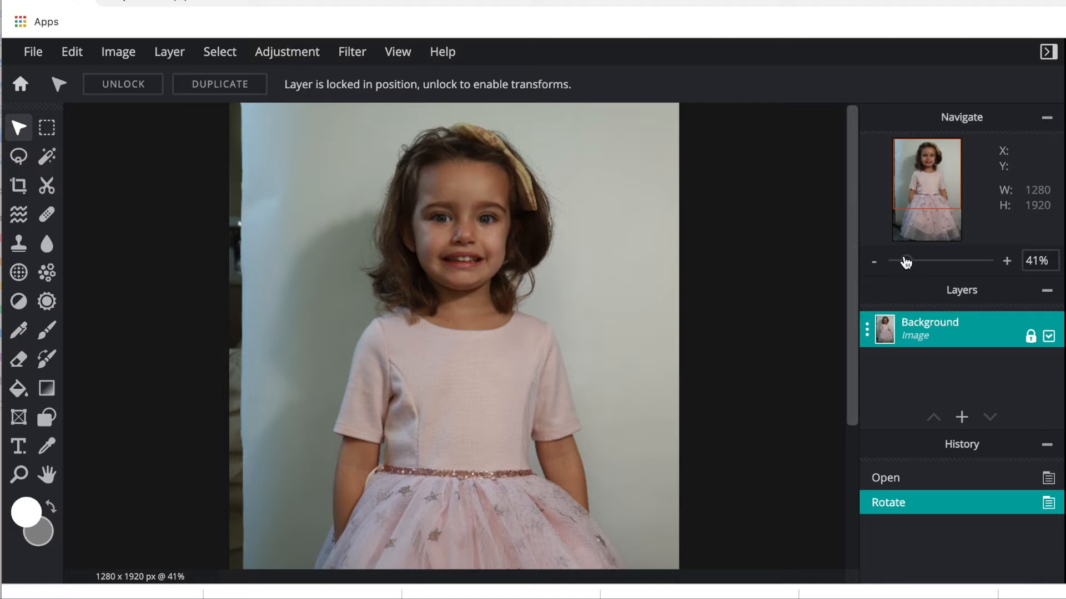
pyautogui.moveTo(908, 262); pyautogui.dragTo(903, 264)
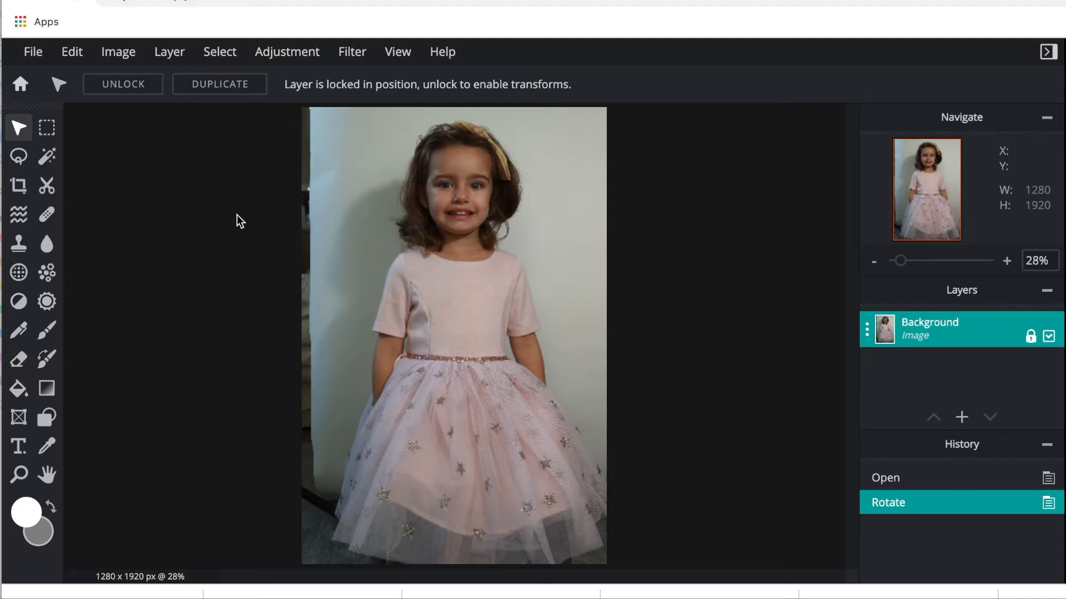
# Apply a brightness of 30 to the photo with the Brightness & contrast adjustment
pyautogui.click(283, 56)
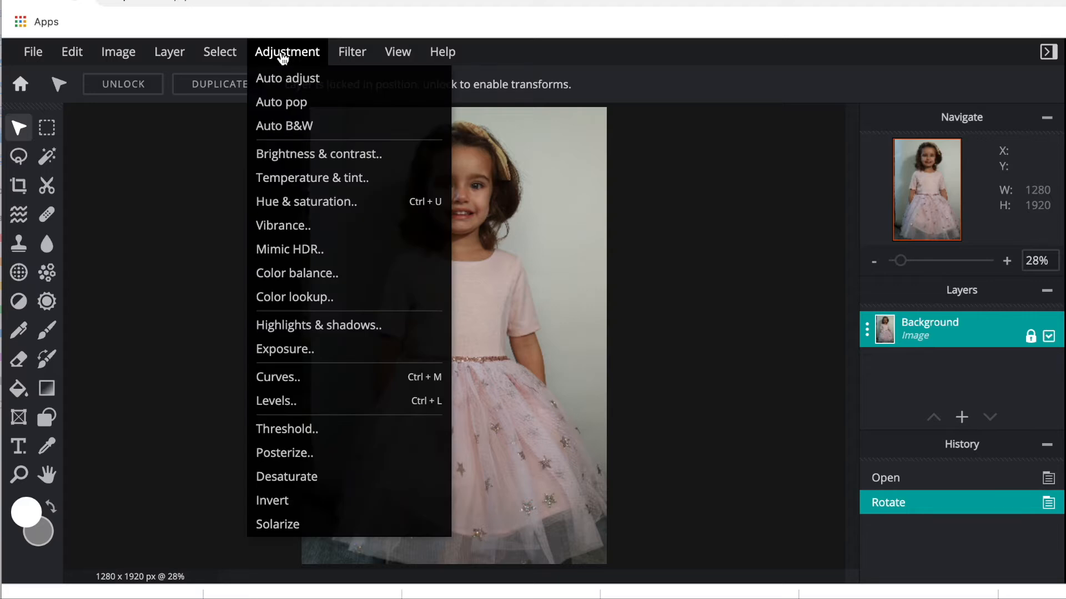
pyautogui.click(288, 155)
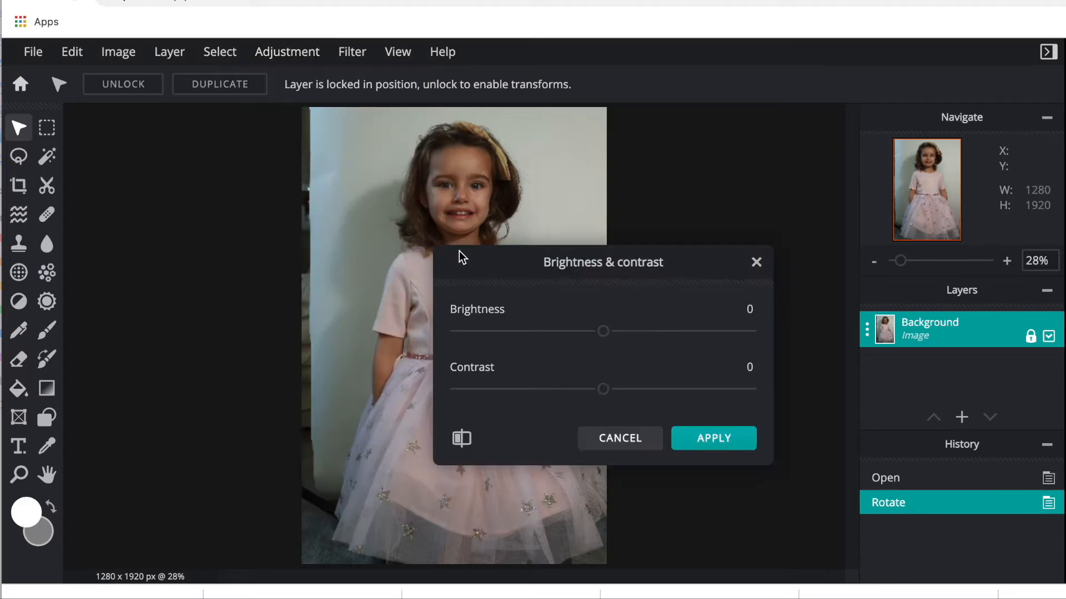
pyautogui.moveTo(468, 261); pyautogui.dragTo(717, 157)
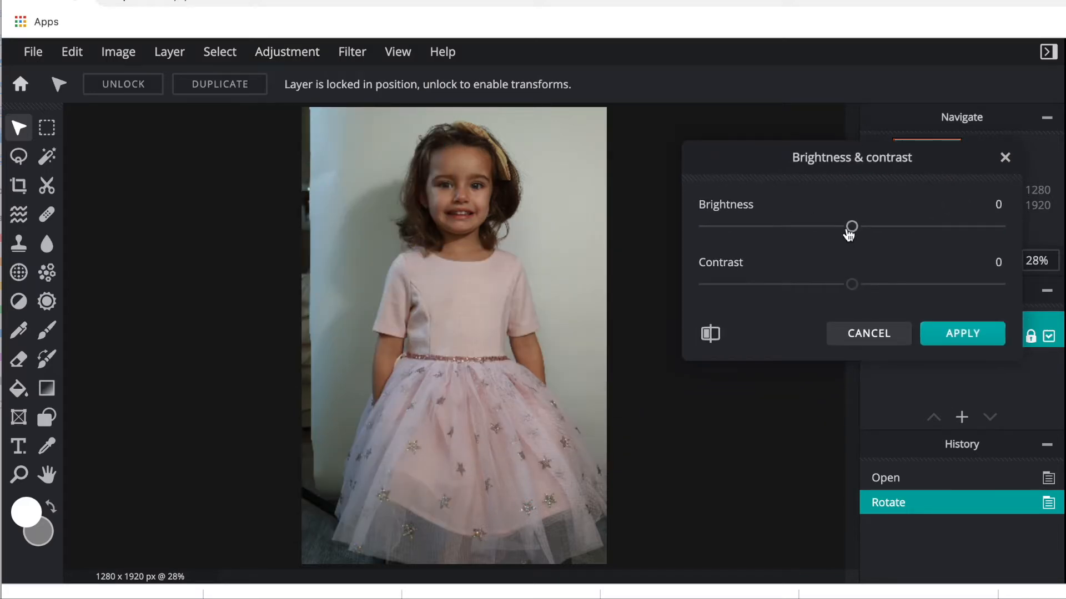
pyautogui.click(985, 203)
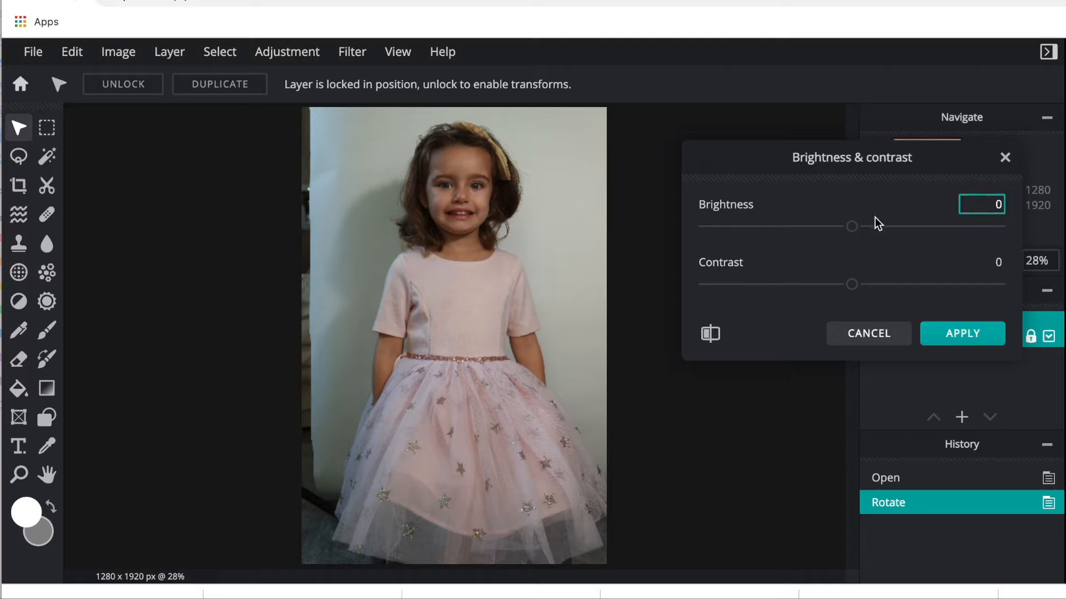
pyautogui.moveTo(852, 227); pyautogui.dragTo(869, 229)
pyautogui.press('BackSpace')
pyautogui.press('BackSpace')
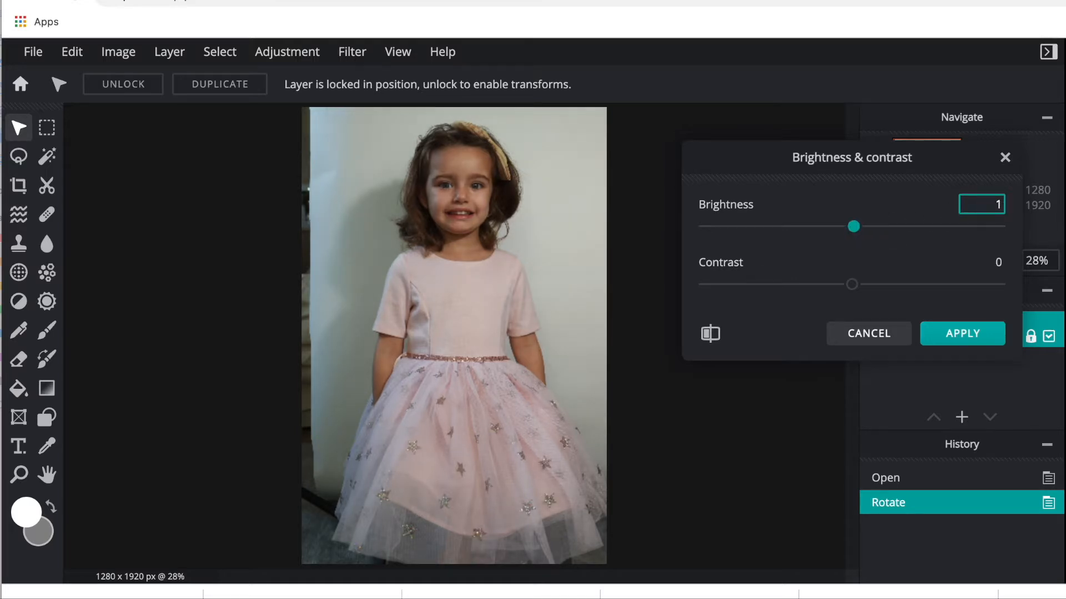
pyautogui.write('30')
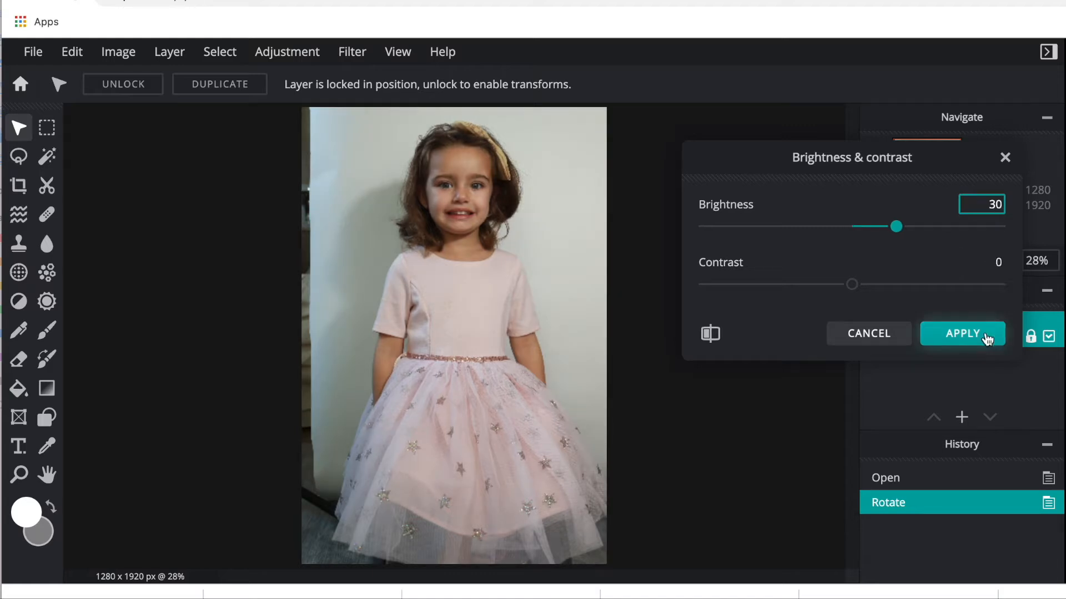
pyautogui.click(985, 334)
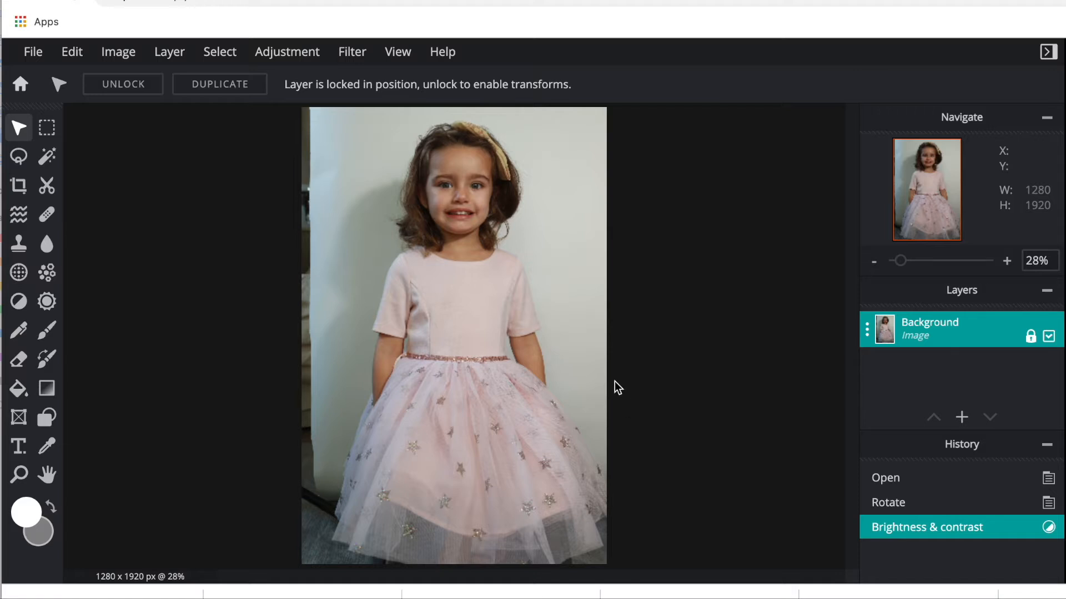
# Choose the Fill tool and set its foreground colour to pure white, #FFFFFF
pyautogui.press('s')
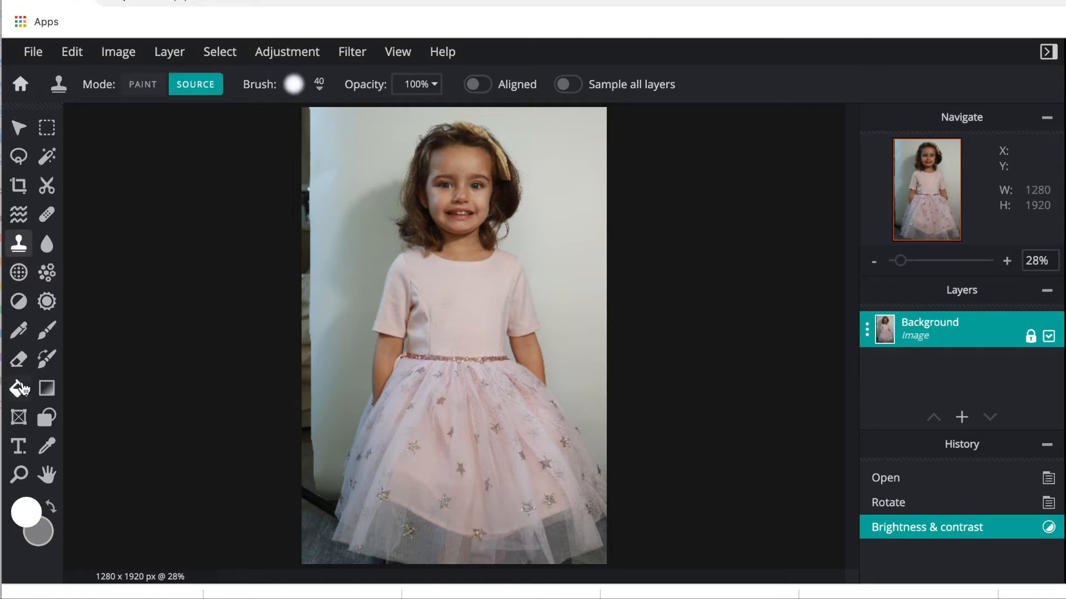
pyautogui.click(19, 388)
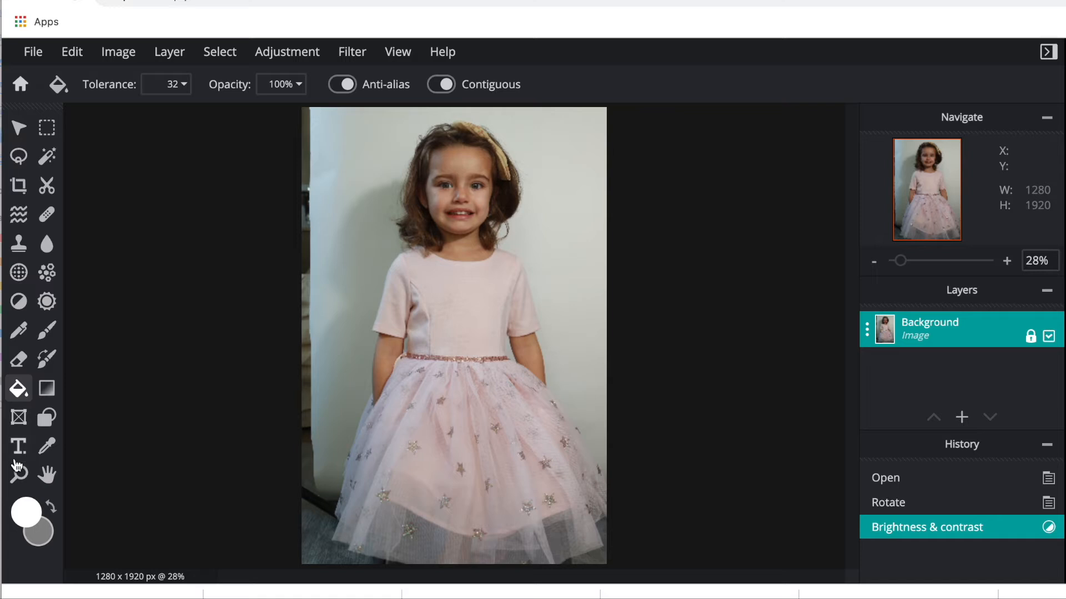
pyautogui.click(25, 507)
pyautogui.moveTo(659, 150); pyautogui.dragTo(655, 140)
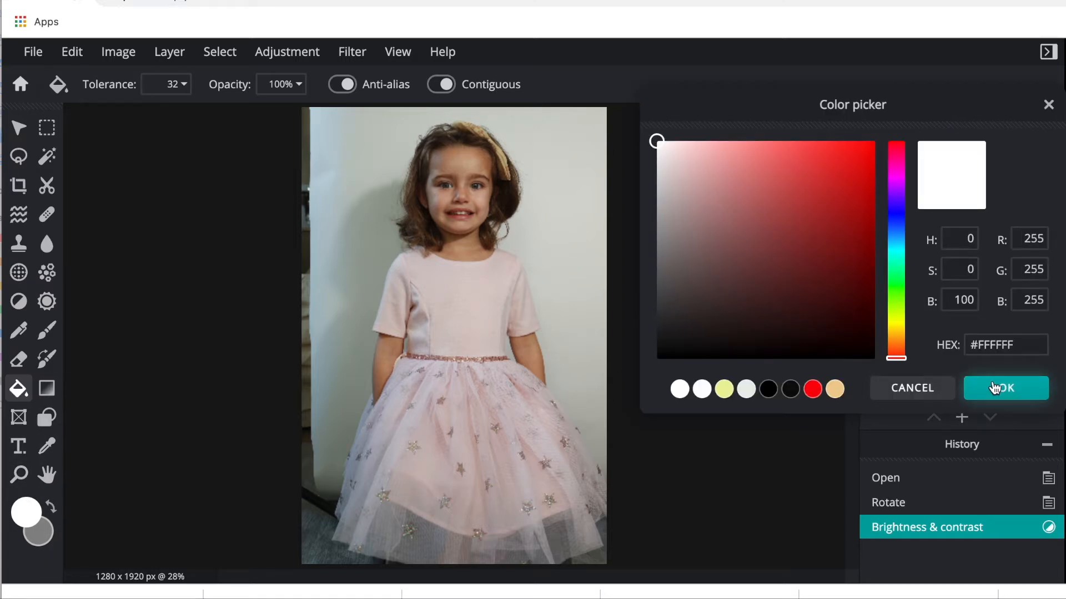
pyautogui.click(994, 387)
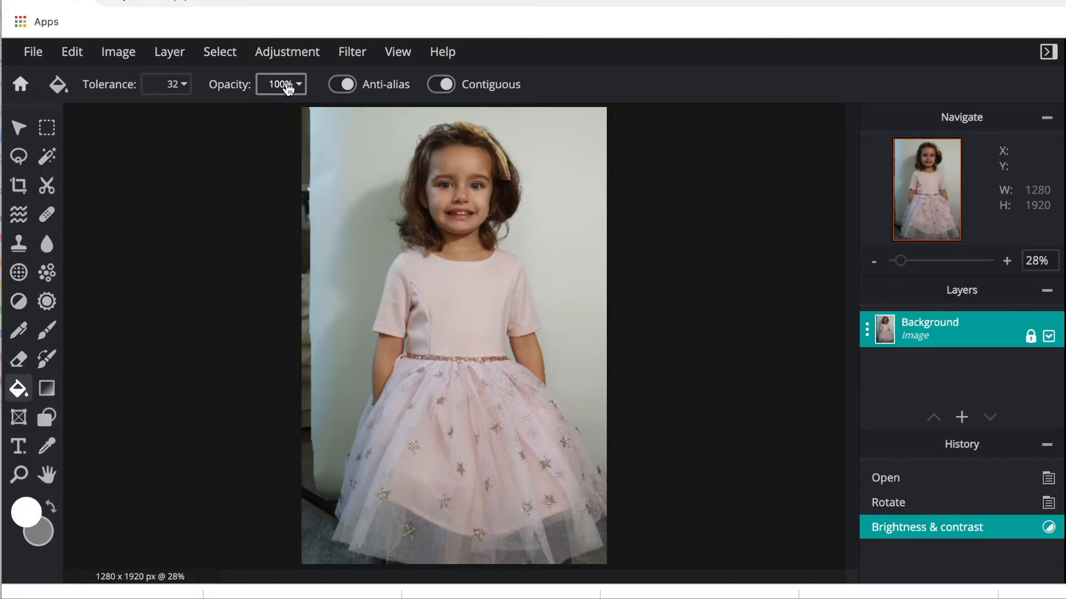
# Set the Fill tool's opacity to 20% and its tolerance to 20
pyautogui.click(286, 84)
pyautogui.moveTo(301, 113); pyautogui.dragTo(175, 118)
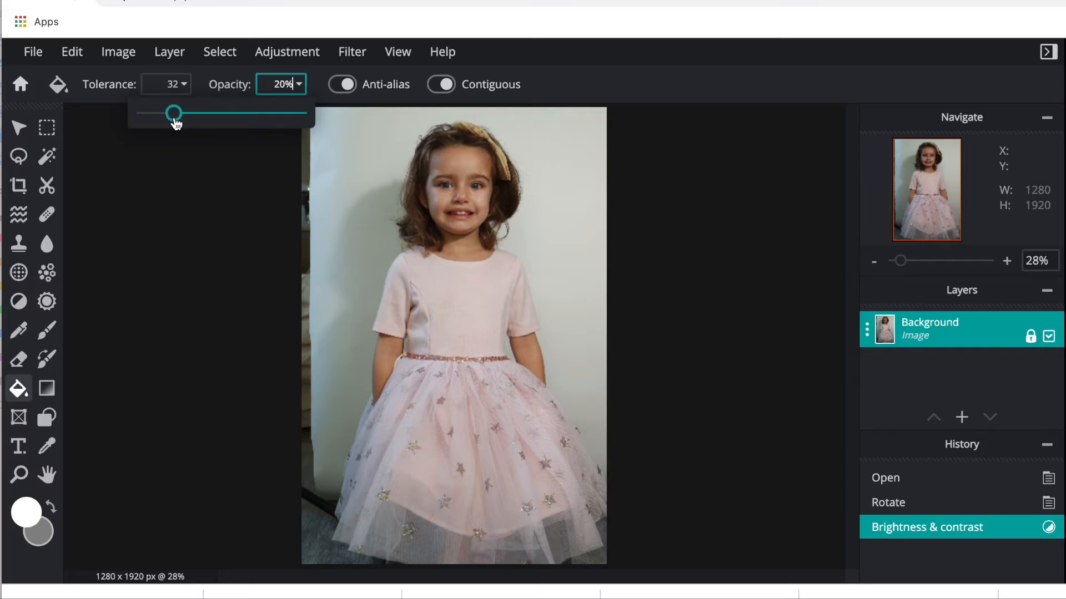
pyautogui.click(176, 85)
pyautogui.press('BackSpace')
pyautogui.press('BackSpace')
pyautogui.write('20')
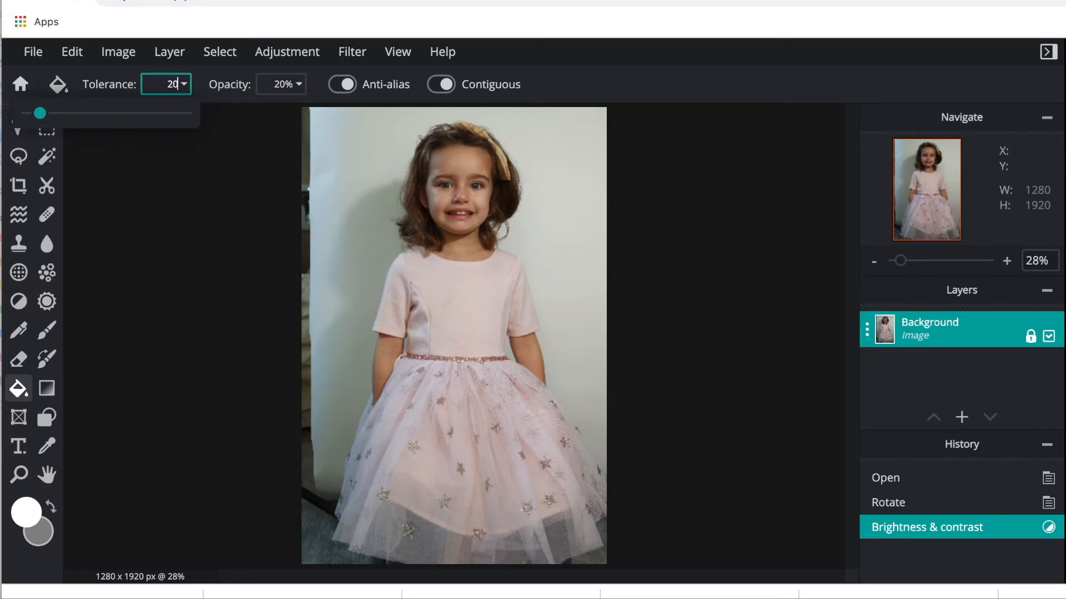
pyautogui.click(692, 73)
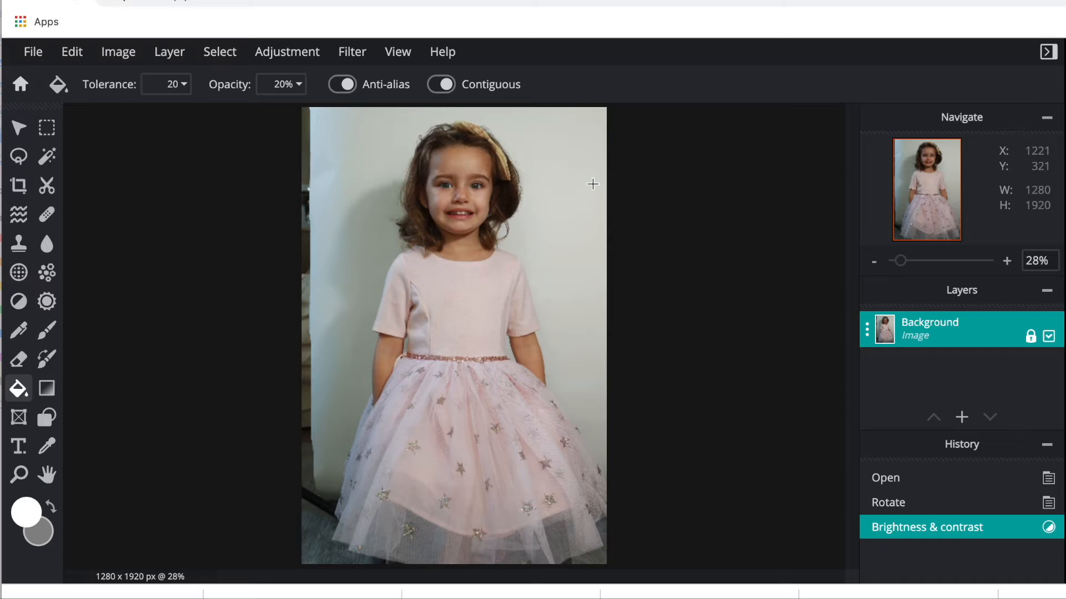
# Fill the light wall beside the girl's head with the white tint, undoing the surplus fills so that one remains
pyautogui.click(592, 184)
pyautogui.hotkey('ctrl', 'z')
pyautogui.click(592, 183)
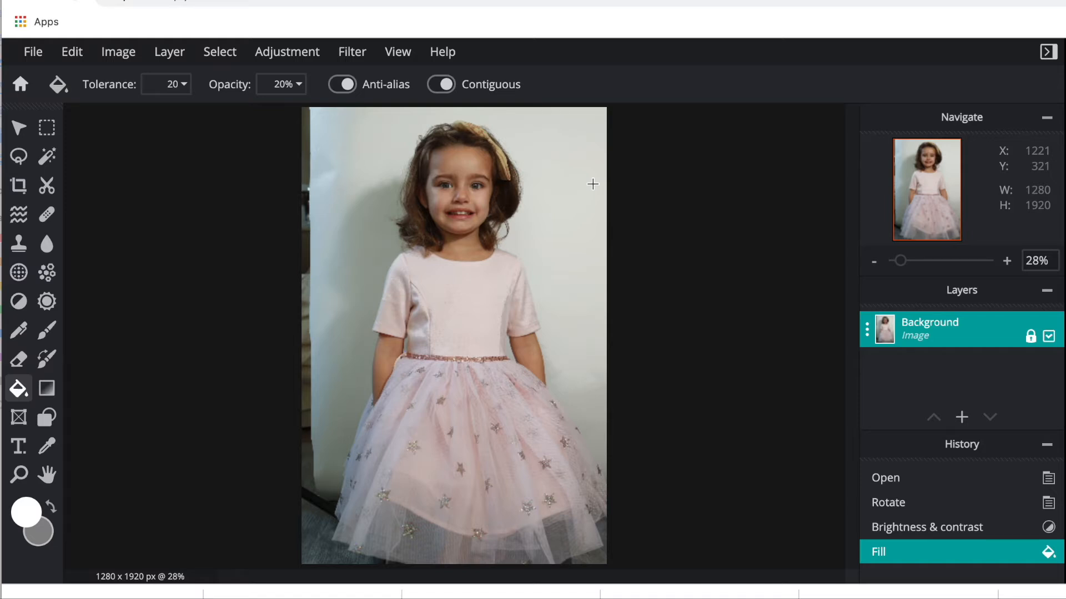
pyautogui.click(593, 184)
pyautogui.hotkey('ctrl', 'z')
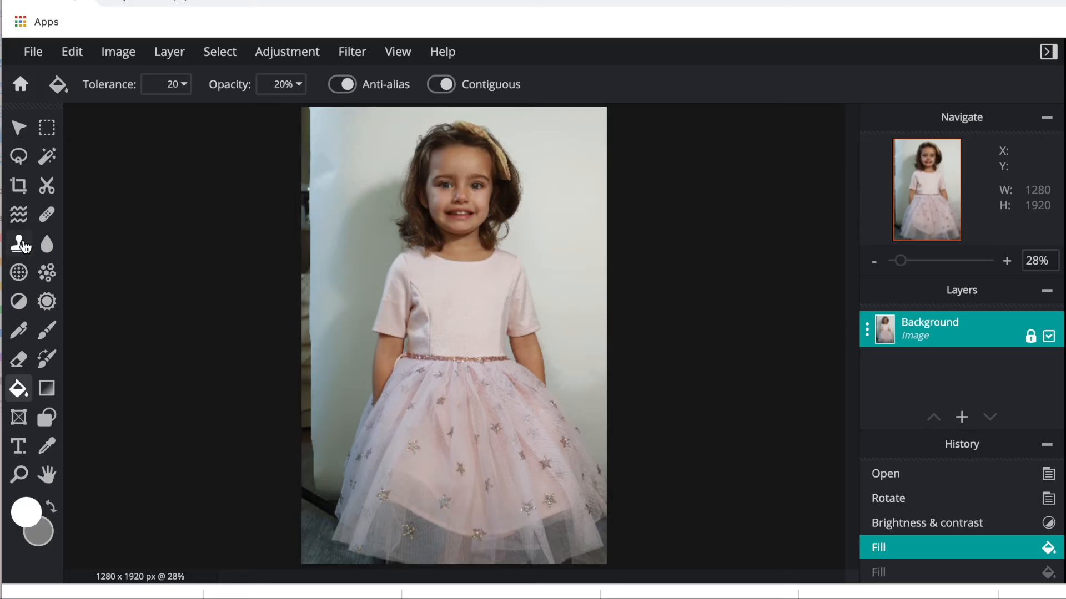
# Set the Clone Stamp brush size to 400 and sample the clean wall beside the girl's head as the source
pyautogui.click(84, 225)
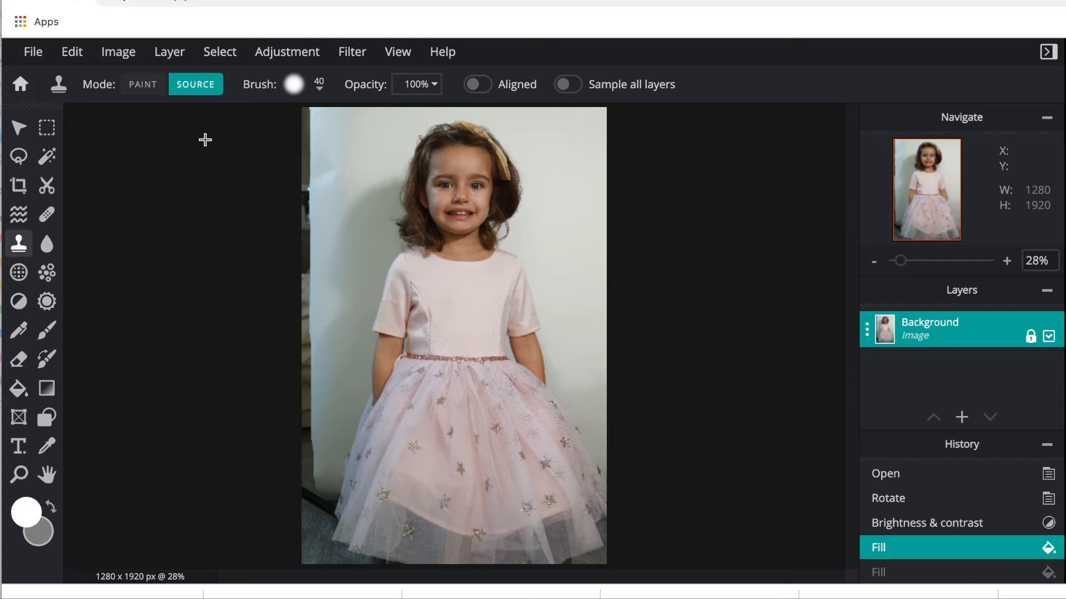
pyautogui.click(319, 88)
pyautogui.click(633, 421)
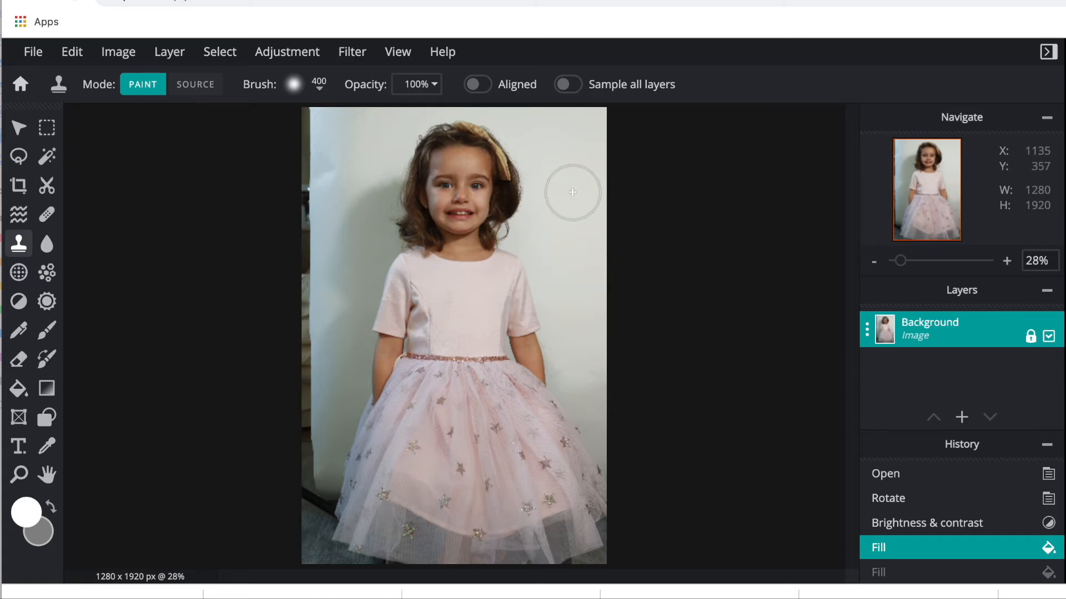
pyautogui.press('alt')
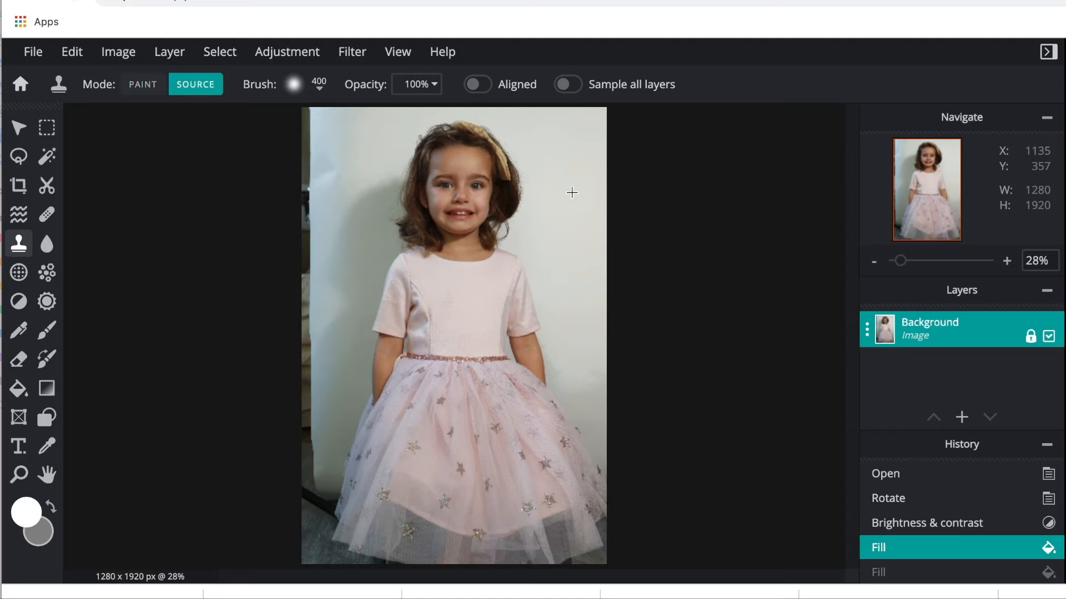
pyautogui.keyDown('alt'); pyautogui.click(572, 192); pyautogui.keyUp('alt')
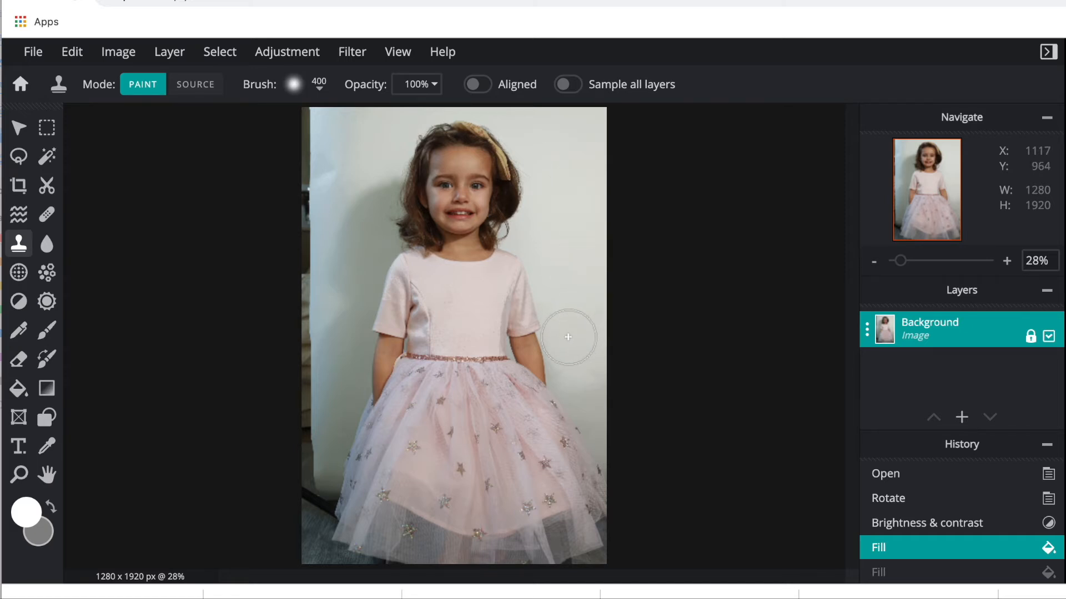
# Clone the clean wall over the backdrop on both sides of the girl, covering the dark strip along the photo's edge
pyautogui.moveTo(568, 338); pyautogui.dragTo(620, 440)
pyautogui.moveTo(612, 364); pyautogui.dragTo(614, 434)
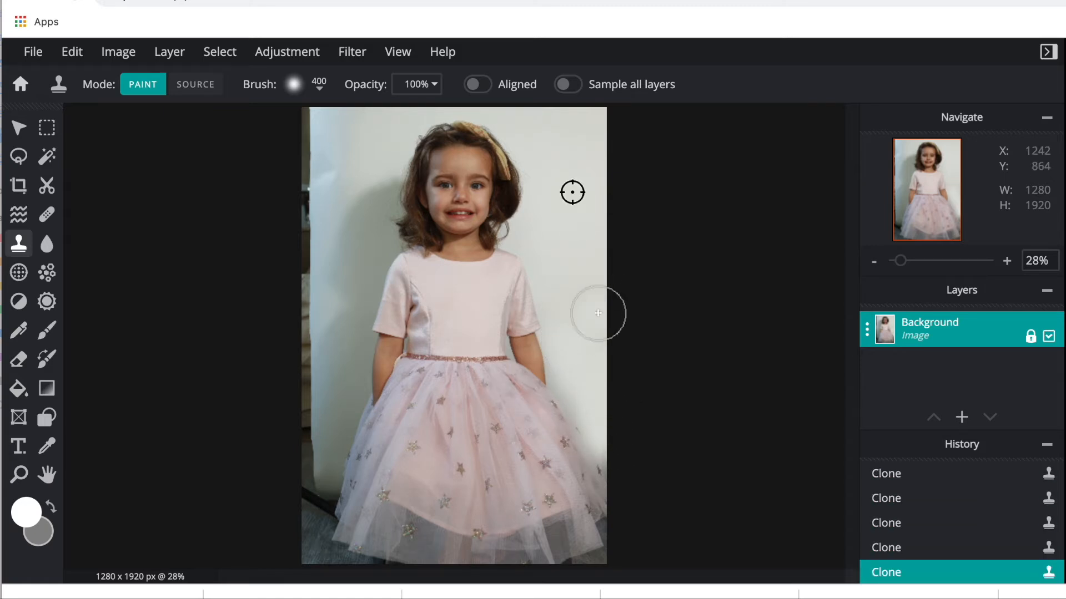
pyautogui.moveTo(319, 128)
pyautogui.mouseDown()
pyautogui.moveTo(314, 479)
pyautogui.moveTo(303, 491)
pyautogui.moveTo(304, 549)
pyautogui.moveTo(312, 563)
pyautogui.moveTo(359, 560)
pyautogui.moveTo(318, 508)
pyautogui.mouseUp()
# Undo the last three clone strokes through the history
pyautogui.click(899, 547)
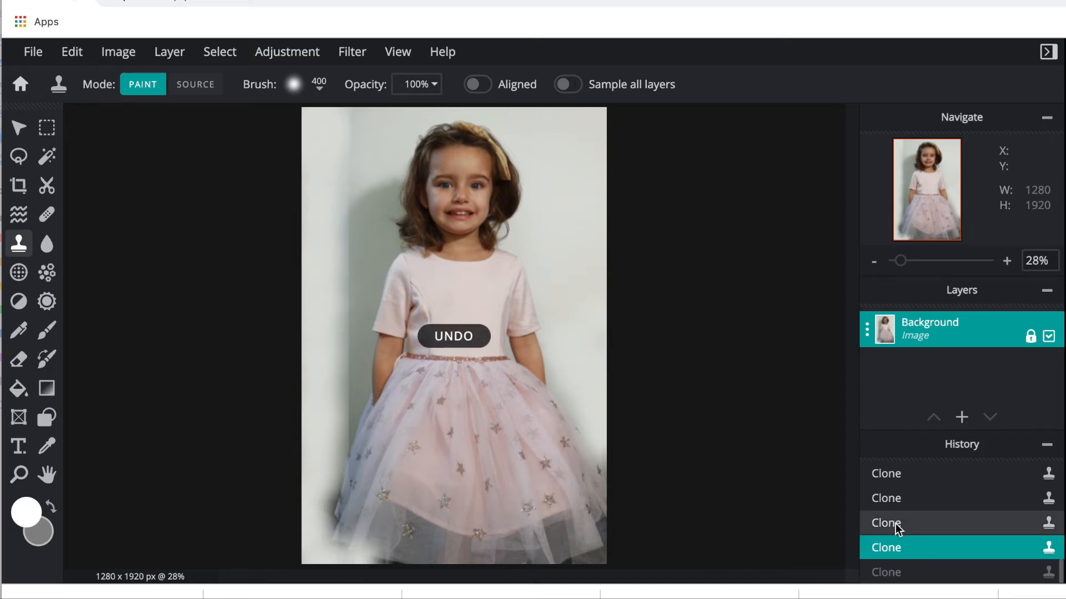
pyautogui.click(898, 523)
pyautogui.click(900, 498)
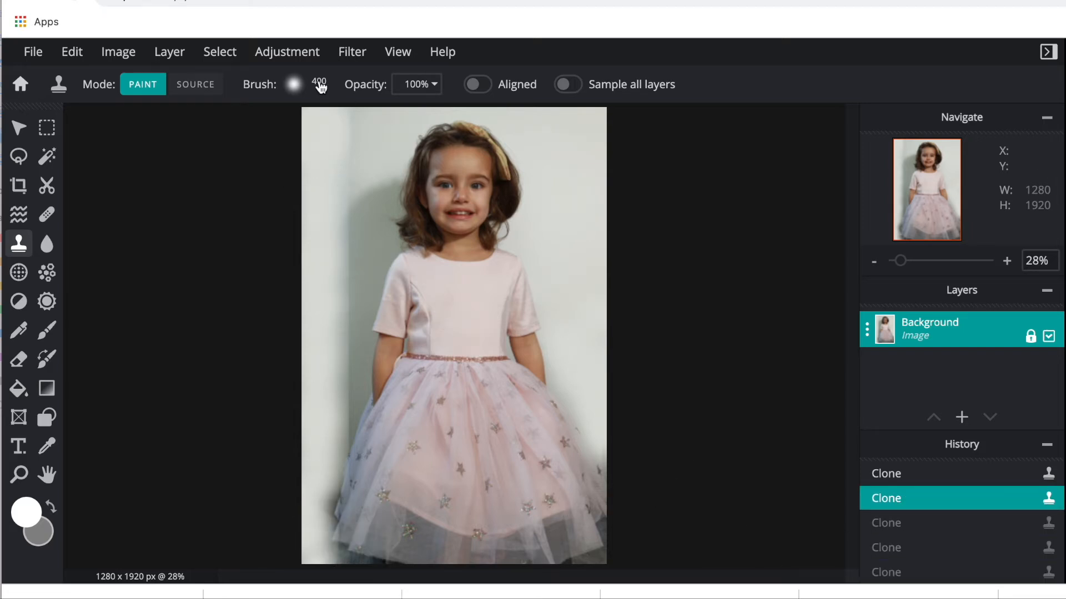
# Lower the Clone Stamp opacity to 34% and clone wall over the dark floor around the dress hem and lower corners
pyautogui.click(433, 84)
pyautogui.moveTo(441, 113); pyautogui.dragTo(330, 113)
pyautogui.moveTo(318, 500)
pyautogui.mouseDown()
pyautogui.moveTo(333, 543)
pyautogui.moveTo(363, 561)
pyautogui.mouseUp()
pyautogui.click(339, 557)
pyautogui.click(404, 557)
pyautogui.click(388, 558)
pyautogui.click(551, 559)
pyautogui.moveTo(551, 558)
pyautogui.mouseDown()
pyautogui.moveTo(594, 550)
pyautogui.moveTo(607, 498)
pyautogui.mouseUp()
# Clone the clean wall over the shadow beside the girl's hair, arm and skirt
pyautogui.moveTo(340, 201)
pyautogui.mouseDown()
pyautogui.moveTo(346, 123)
pyautogui.moveTo(348, 290)
pyautogui.mouseUp()
pyautogui.moveTo(347, 240)
pyautogui.mouseDown()
pyautogui.moveTo(351, 227)
pyautogui.moveTo(348, 248)
pyautogui.mouseUp()
pyautogui.moveTo(367, 200)
pyautogui.mouseDown()
pyautogui.moveTo(351, 237)
pyautogui.moveTo(368, 336)
pyautogui.mouseUp()
pyautogui.click(383, 224)
pyautogui.moveTo(343, 372); pyautogui.dragTo(344, 477)
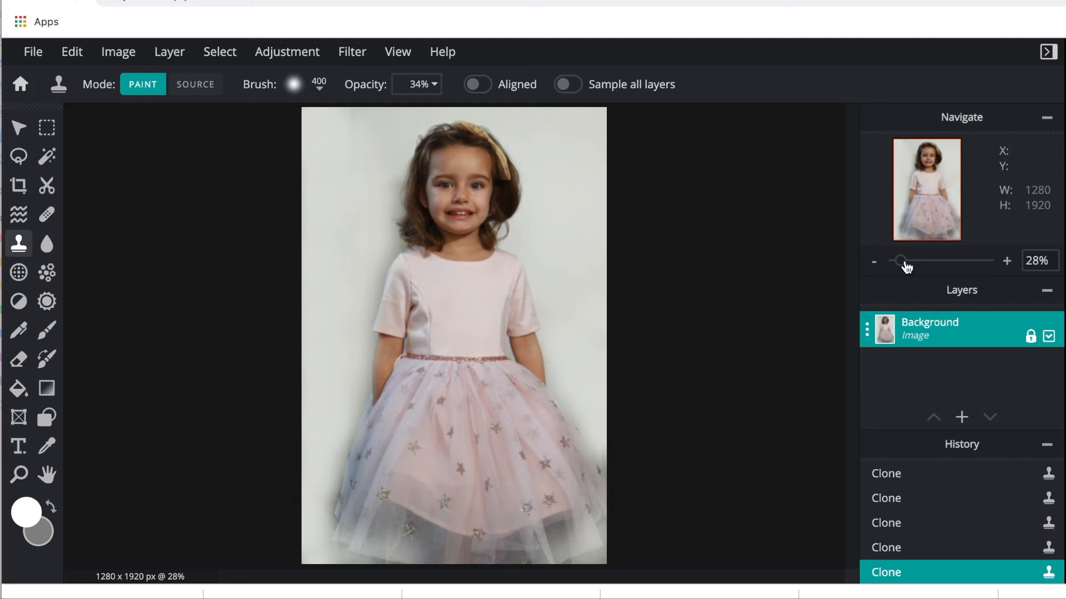
# Reduce the Clone Stamp brush size to 78 px
pyautogui.moveTo(905, 264); pyautogui.dragTo(923, 262)
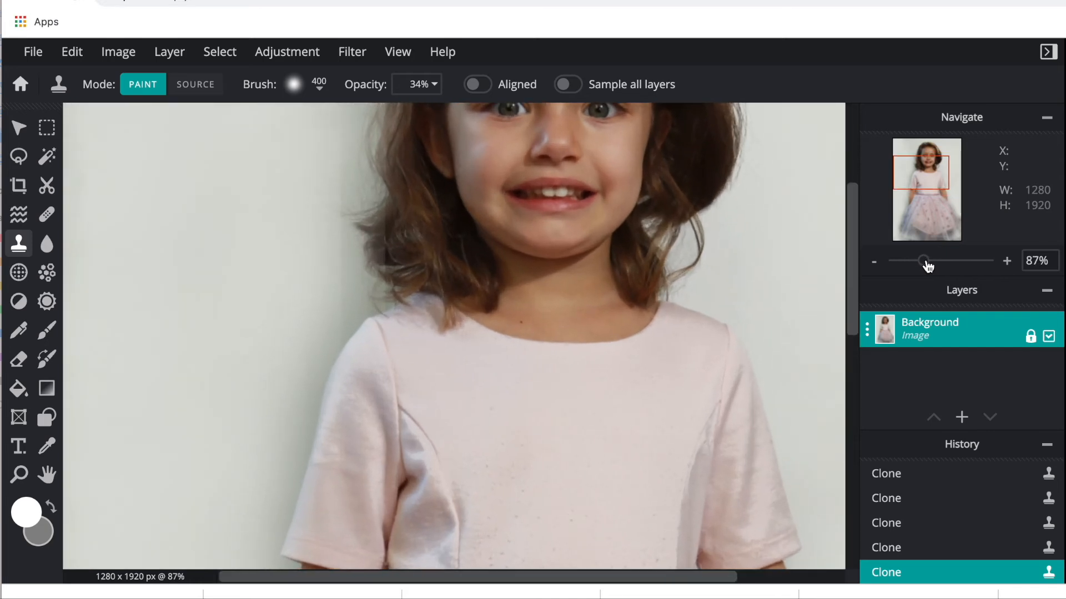
pyautogui.click(318, 86)
pyautogui.click(364, 146)
pyautogui.moveTo(363, 146); pyautogui.dragTo(350, 147)
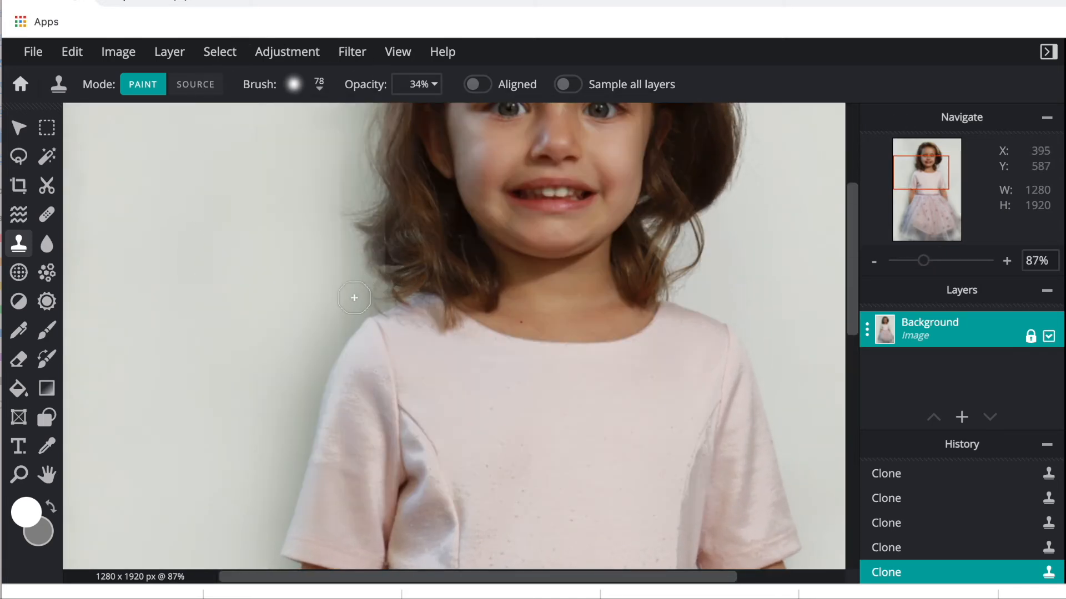
# Go over the lower backdrop beside the skirt with the smaller clone brush
pyautogui.scroll(4, 325, 333)
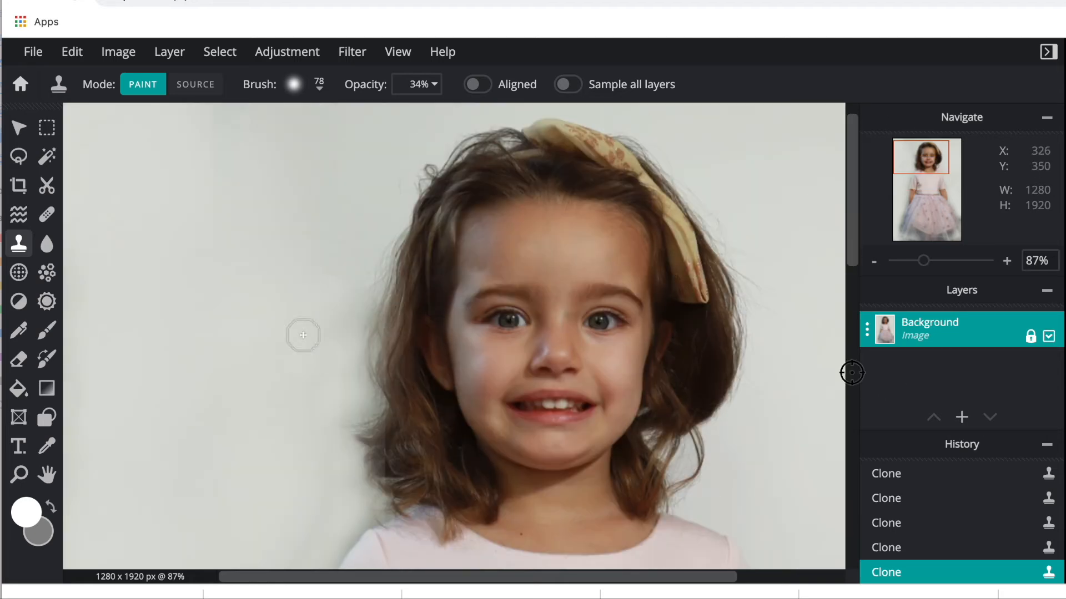
pyautogui.moveTo(852, 238); pyautogui.dragTo(868, 550)
pyautogui.moveTo(177, 519)
pyautogui.mouseDown()
pyautogui.moveTo(137, 394)
pyautogui.moveTo(167, 316)
pyautogui.moveTo(124, 376)
pyautogui.moveTo(200, 222)
pyautogui.moveTo(176, 305)
pyautogui.moveTo(154, 547)
pyautogui.moveTo(152, 352)
pyautogui.mouseUp()
pyautogui.moveTo(853, 458); pyautogui.dragTo(855, 214)
pyautogui.moveTo(923, 261)
pyautogui.mouseDown()
pyautogui.moveTo(908, 261)
pyautogui.moveTo(933, 261)
pyautogui.mouseUp()
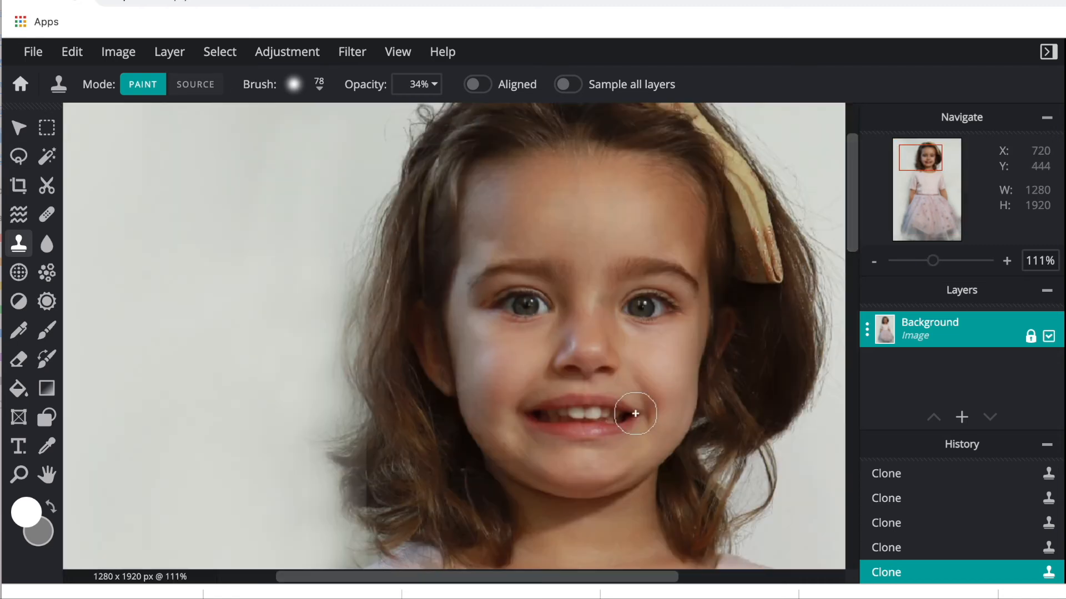
# Raise the saturation of the whole portrait to 10 with the Hue & saturation adjustment
pyautogui.moveTo(934, 264); pyautogui.dragTo(906, 270)
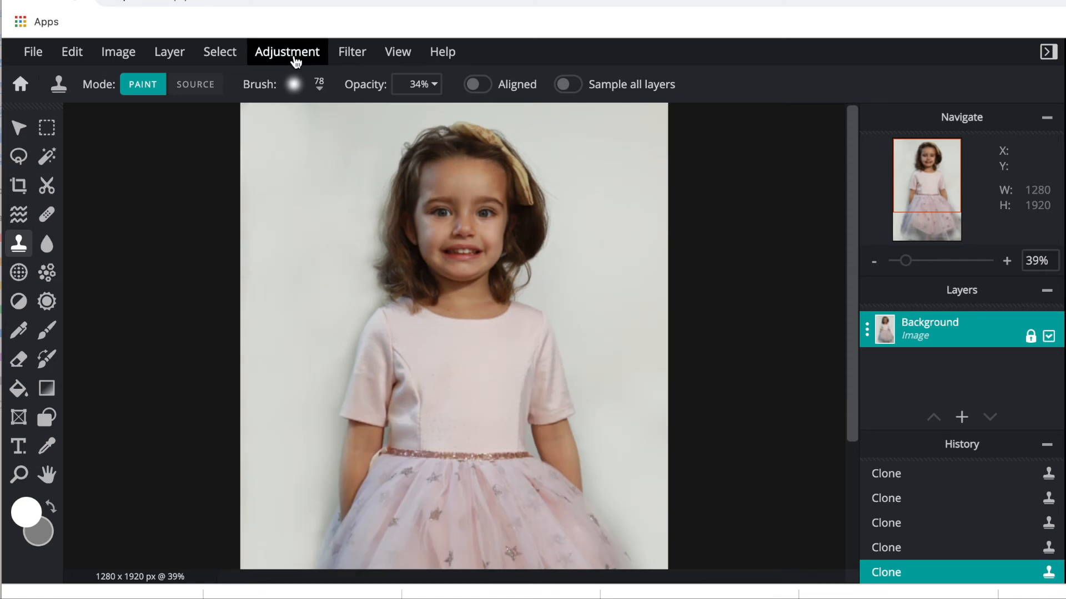
pyautogui.click(296, 61)
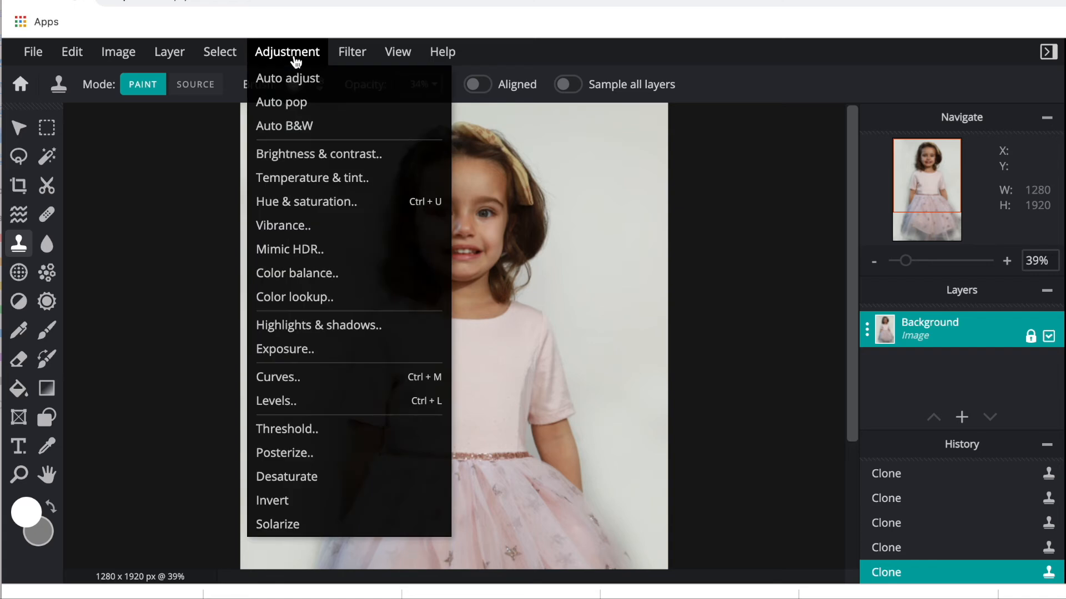
pyautogui.click(298, 202)
pyautogui.click(988, 287)
pyautogui.write('10')
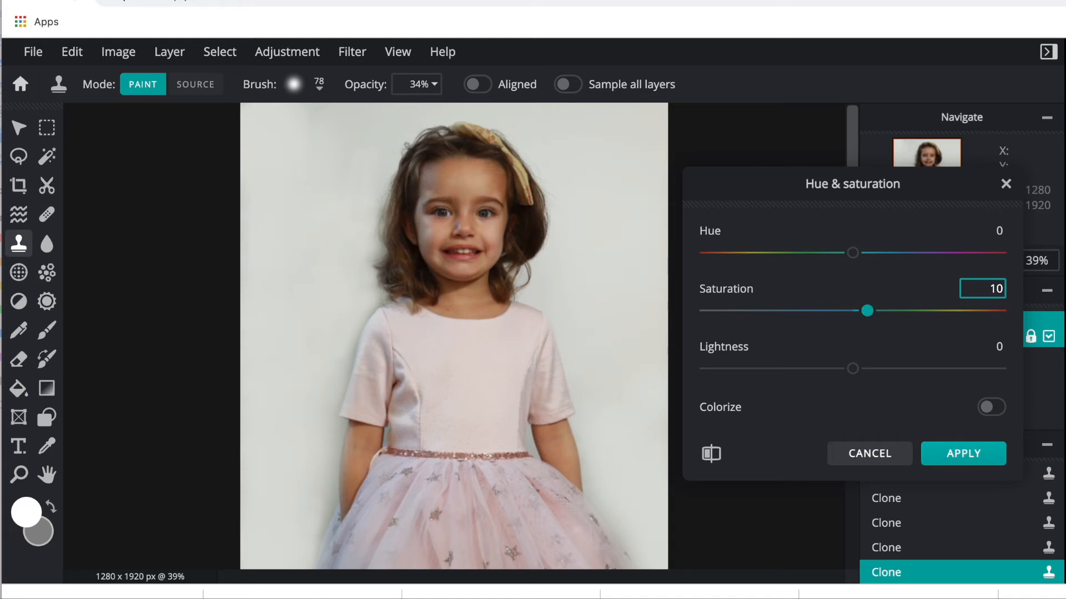
pyautogui.press('BackSpace')
pyautogui.press('BackSpace')
pyautogui.write('30')
pyautogui.press('BackSpace')
pyautogui.press('BackSpace')
pyautogui.write('10')
pyautogui.click(996, 451)
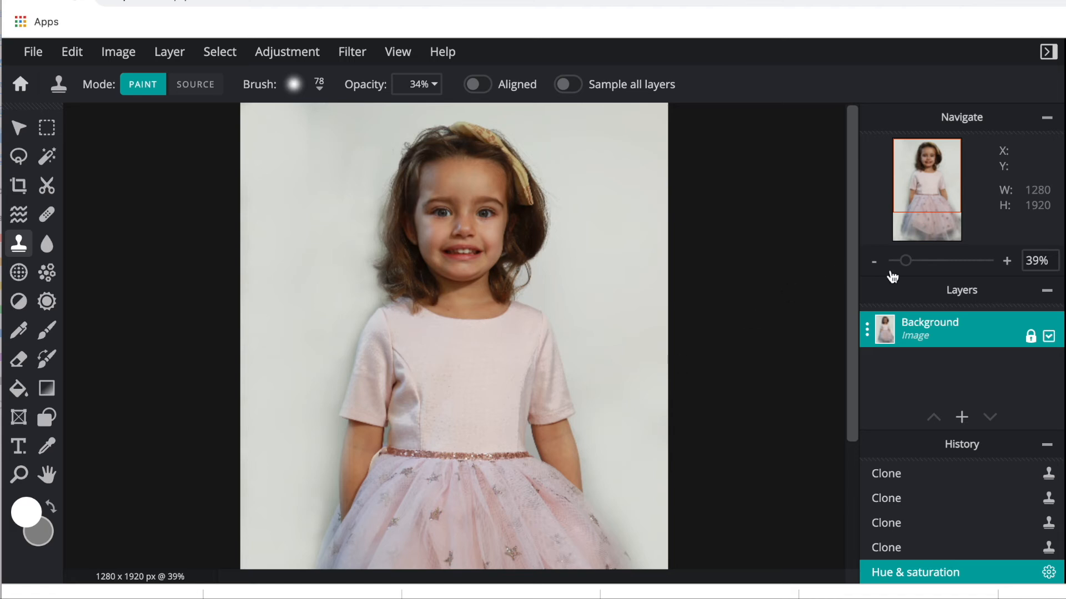
# Switch to the Heal tool with the Patch method and set its size to 10
pyautogui.moveTo(908, 267); pyautogui.dragTo(926, 269)
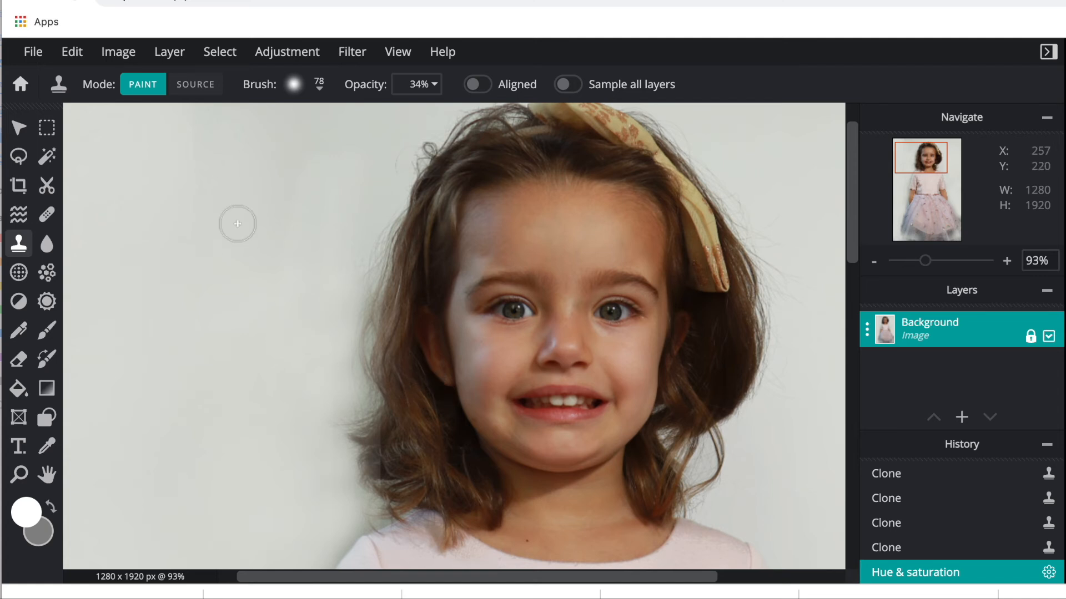
pyautogui.click(47, 218)
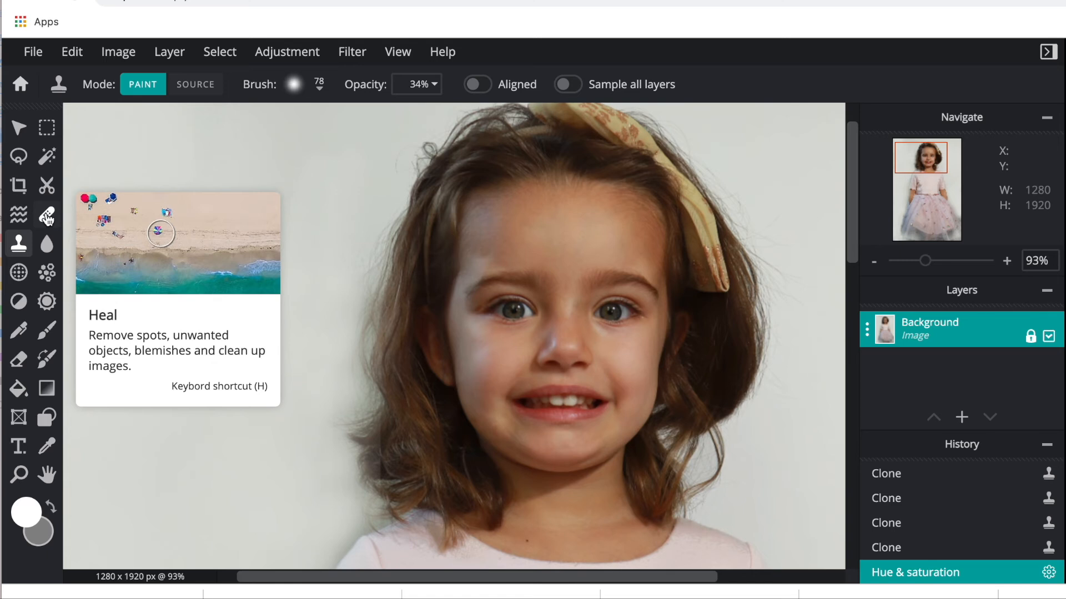
pyautogui.click(47, 218)
pyautogui.click(47, 218)
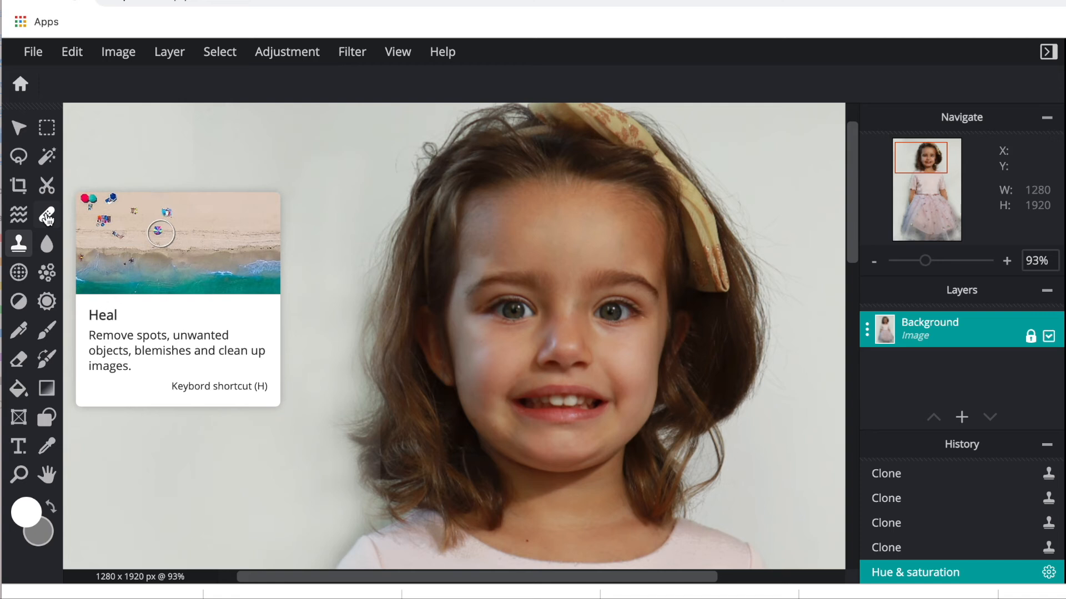
pyautogui.click(47, 217)
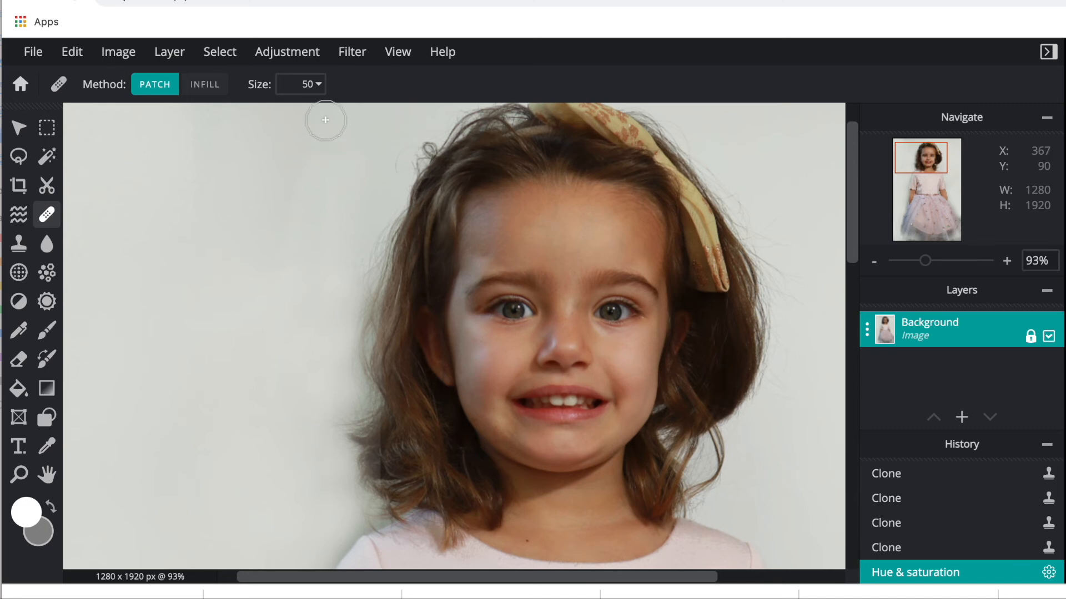
pyautogui.click(317, 84)
pyautogui.press('BackSpace')
pyautogui.write('30')
pyautogui.press('Return')
pyautogui.click(308, 84)
pyautogui.press('BackSpace')
pyautogui.write('15')
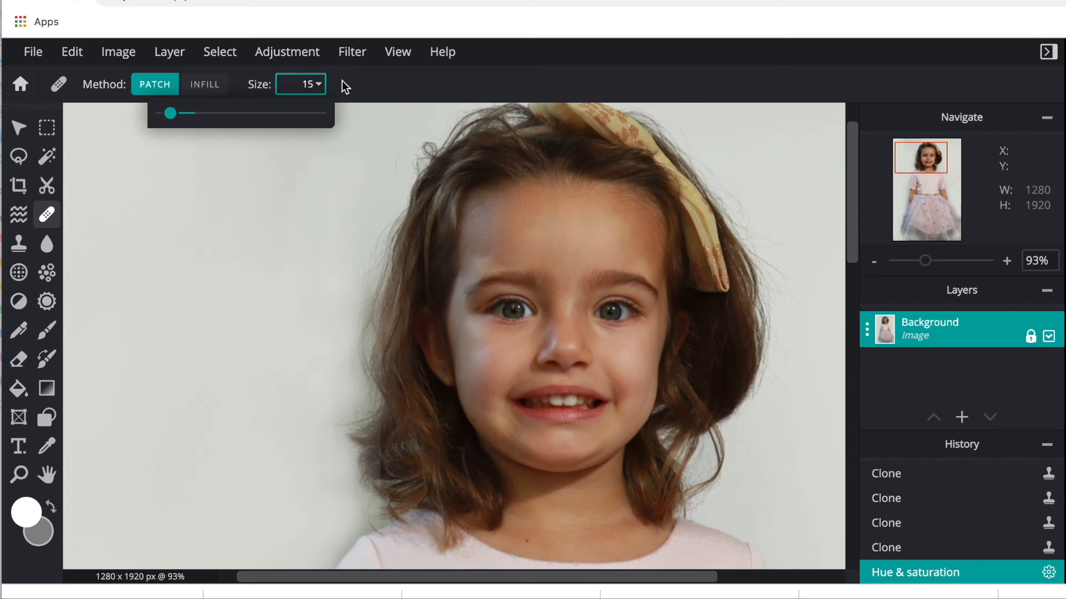
pyautogui.press('Return')
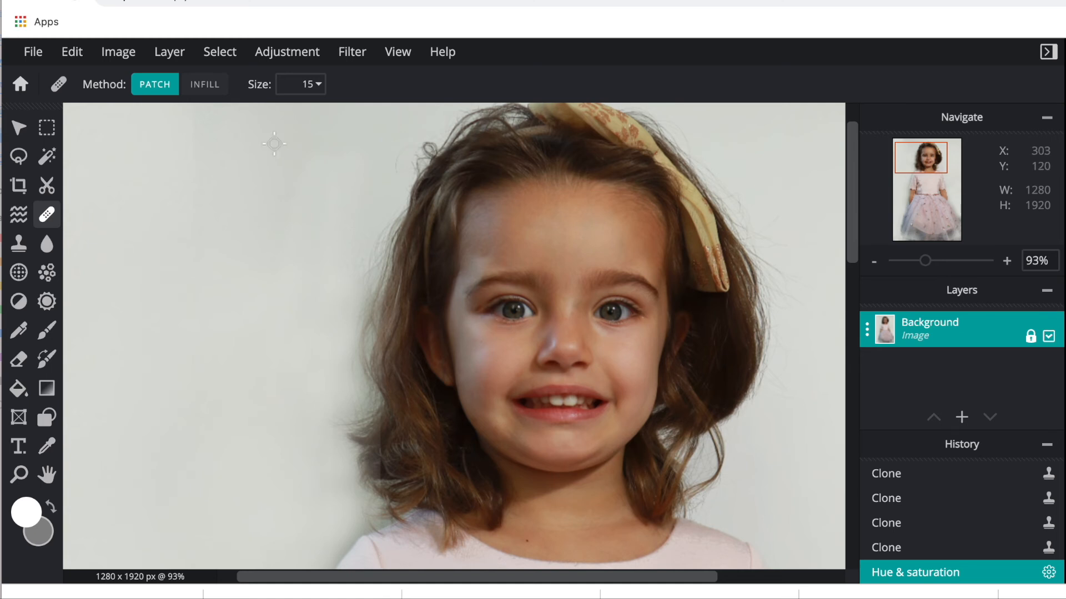
pyautogui.click(314, 85)
pyautogui.press('BackSpace')
pyautogui.write('0')
# Heal the creases and dark spots in the skin under both of the girl's eyes
pyautogui.click(493, 321)
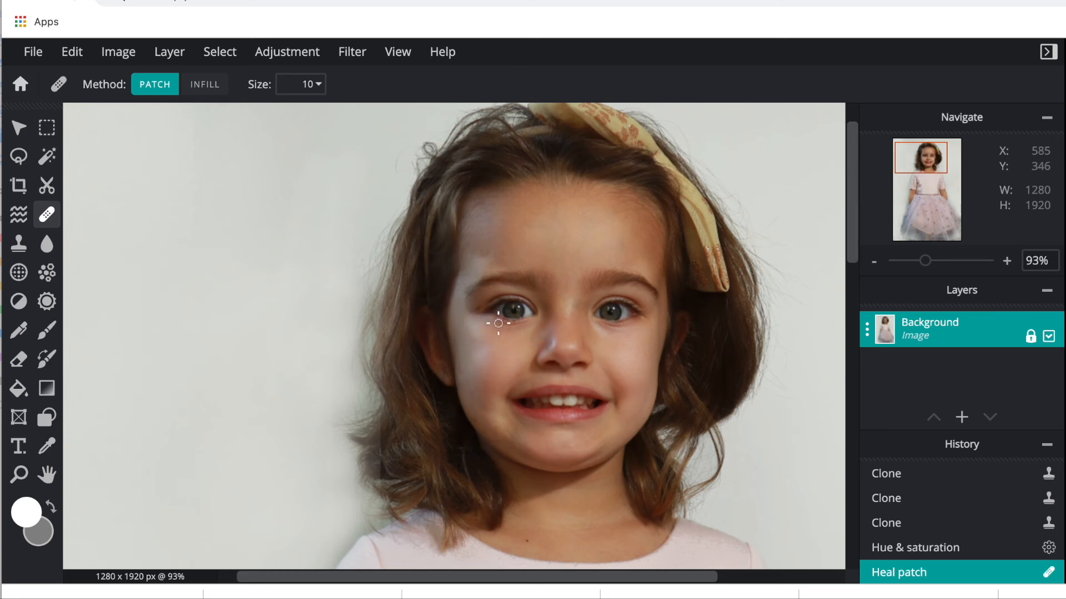
pyautogui.click(498, 323)
pyautogui.click(503, 325)
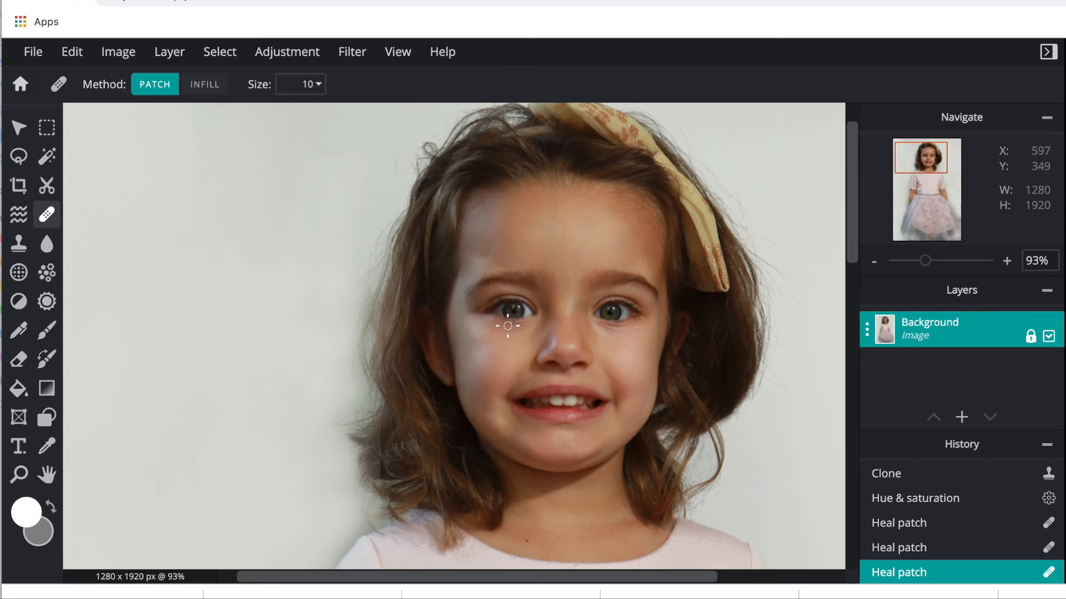
pyautogui.click(508, 326)
pyautogui.click(513, 326)
pyautogui.click(516, 326)
pyautogui.click(620, 329)
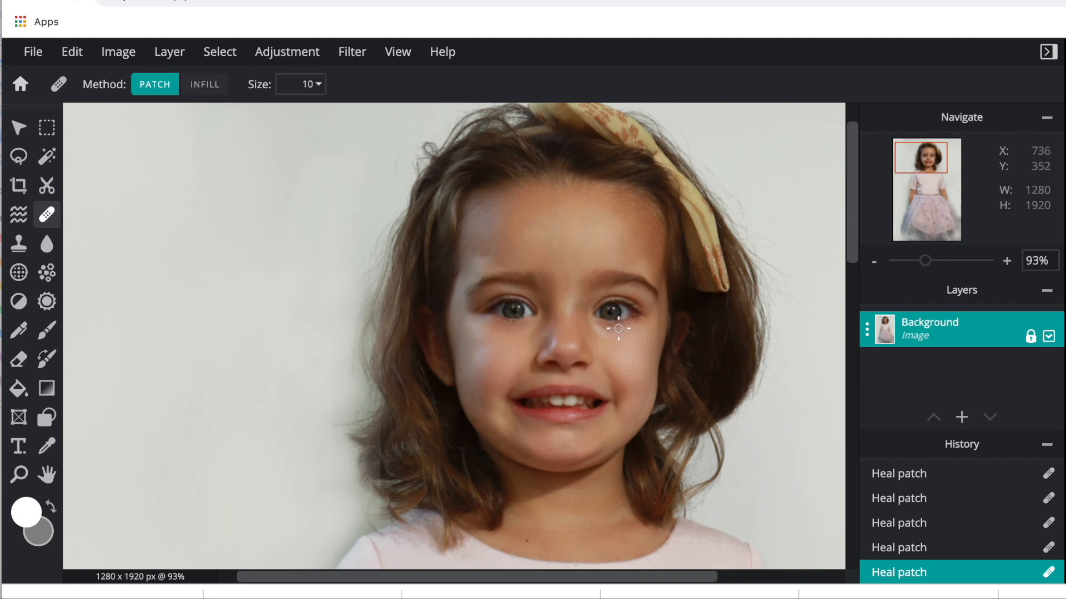
pyautogui.click(616, 328)
pyautogui.click(611, 329)
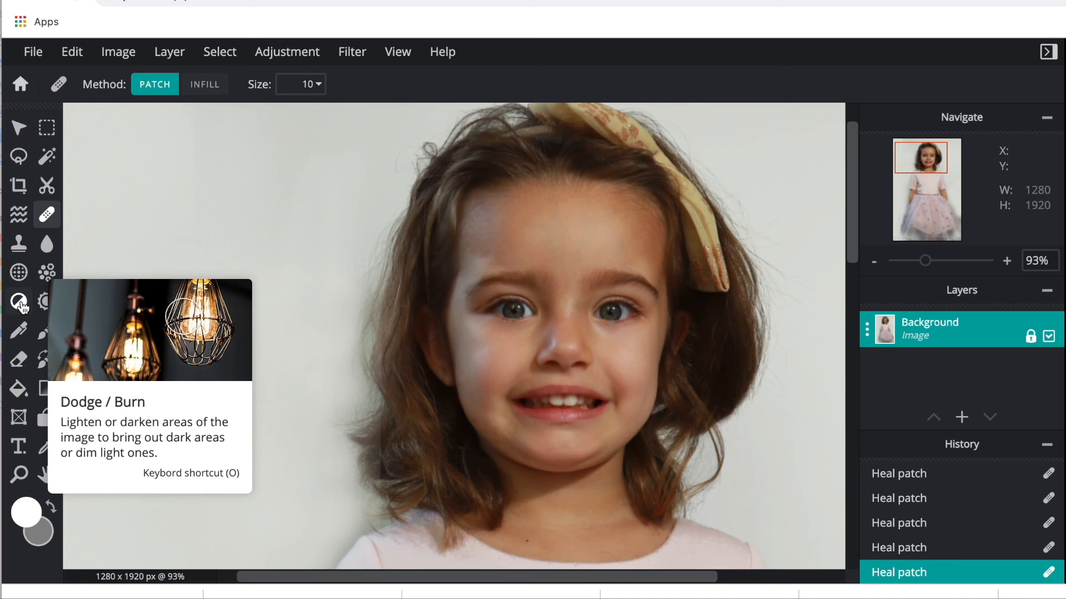
# Lighten the whites of both eyes and the teeth with Dodge/Burn, using the Midtones range and a 16 px brush
pyautogui.click(22, 307)
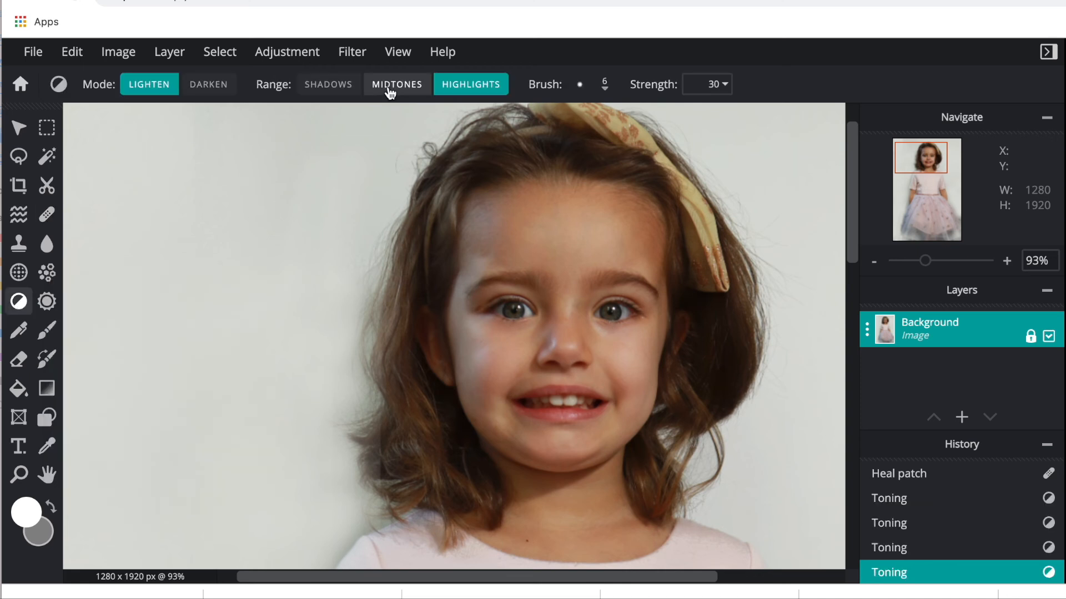
pyautogui.click(393, 87)
pyautogui.click(604, 88)
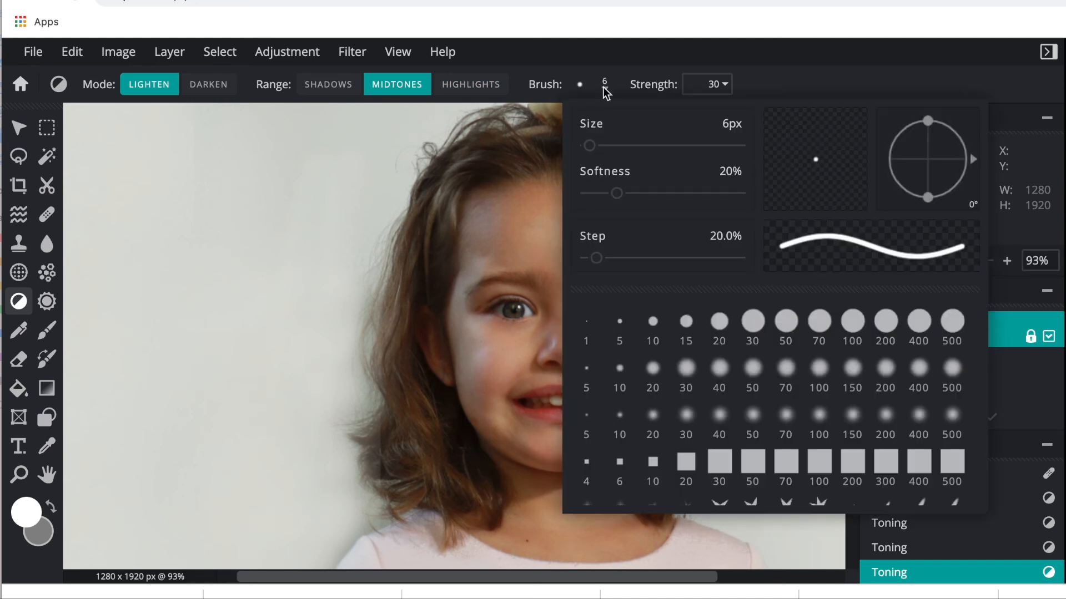
pyautogui.click(715, 123)
pyautogui.write('1')
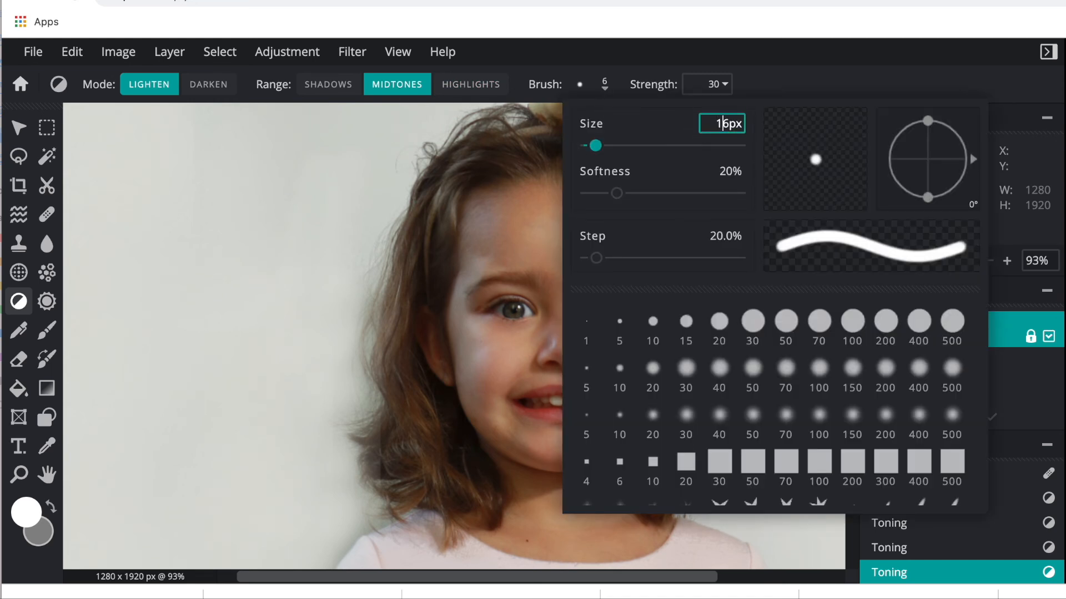
pyautogui.click(831, 83)
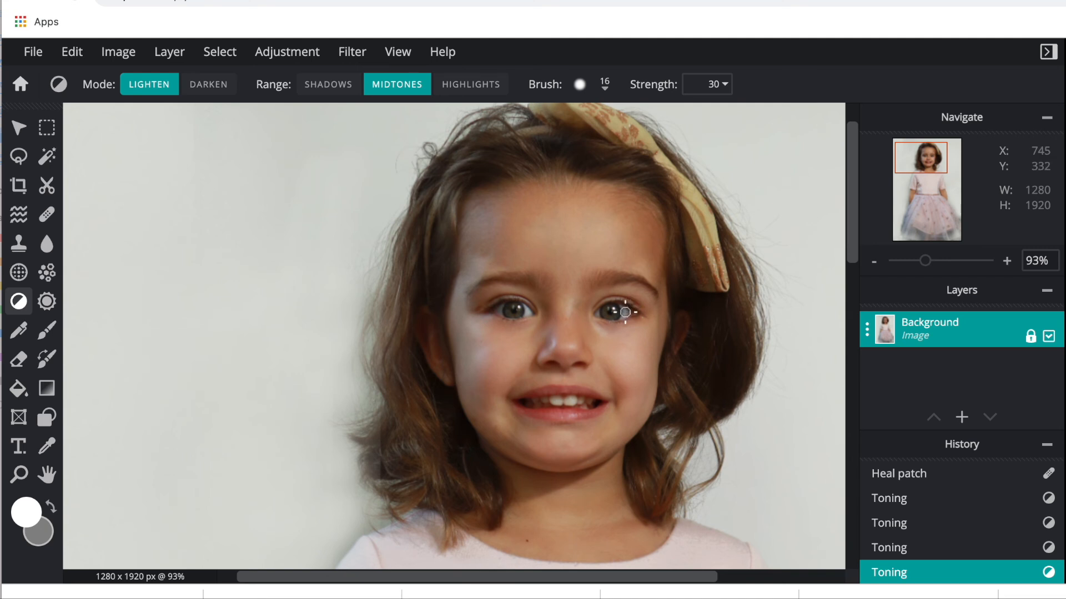
pyautogui.click(625, 312)
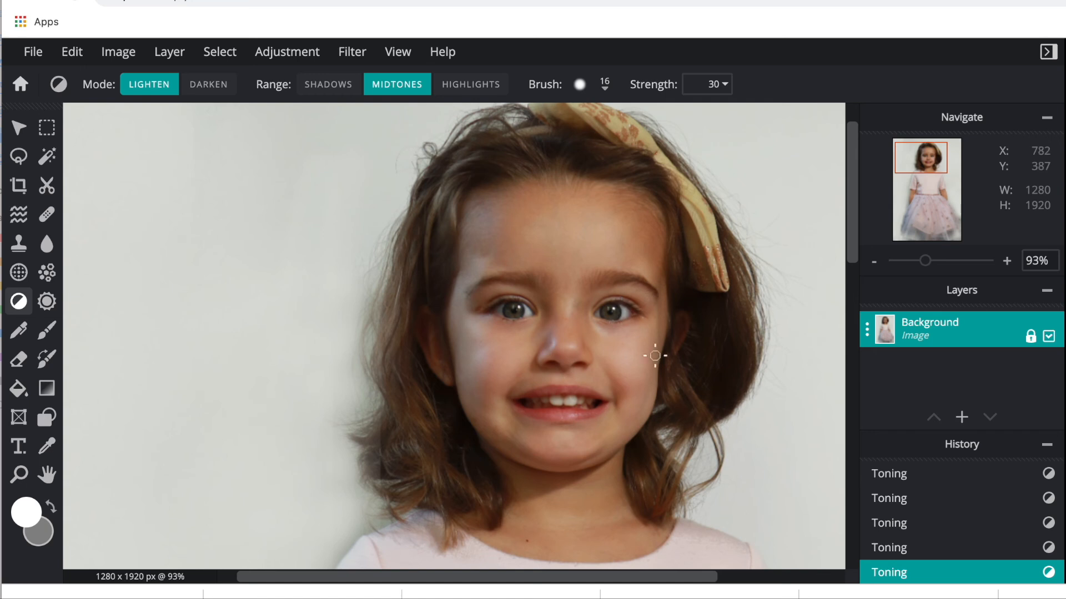
pyautogui.click(524, 311)
pyautogui.click(501, 308)
pyautogui.moveTo(540, 401); pyautogui.dragTo(586, 403)
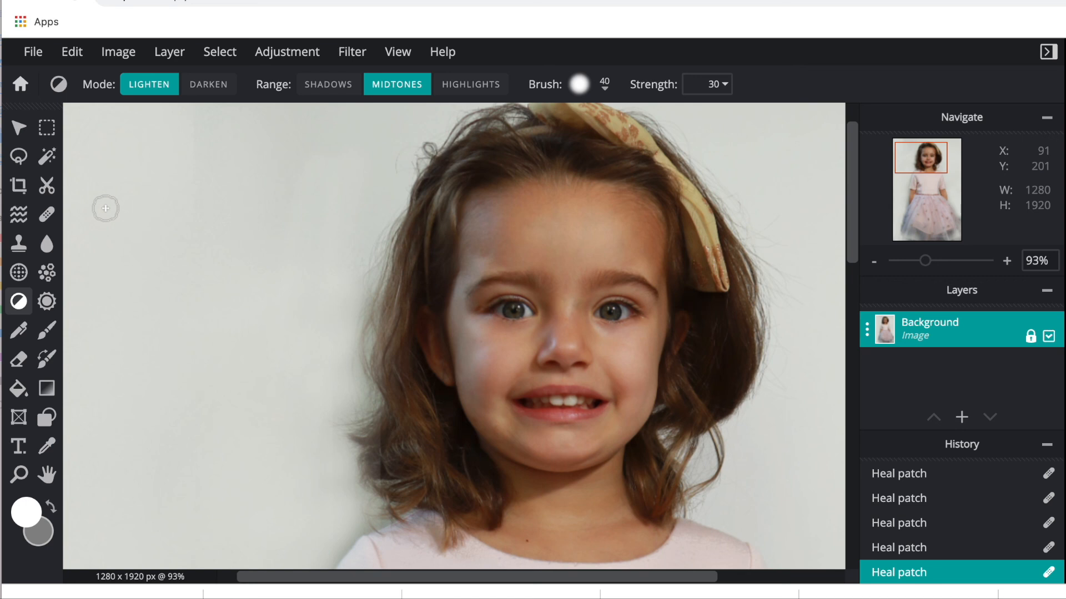
# Lighten the irises of both eyes with Dodge/Burn, using the Highlights range and a 6 px brush
pyautogui.click(456, 86)
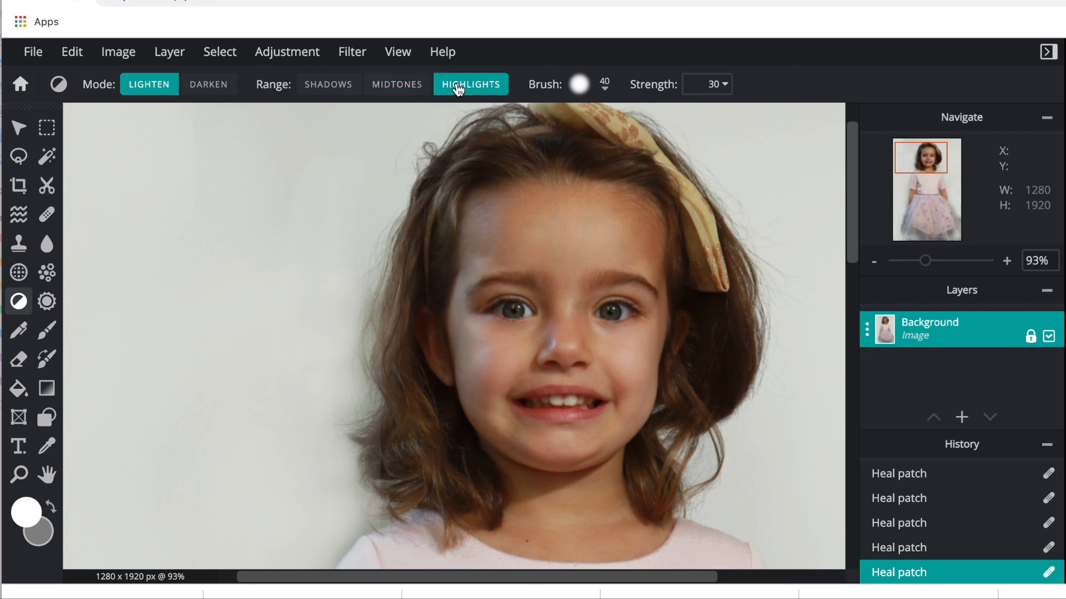
pyautogui.click(606, 84)
pyautogui.moveTo(610, 147); pyautogui.dragTo(591, 150)
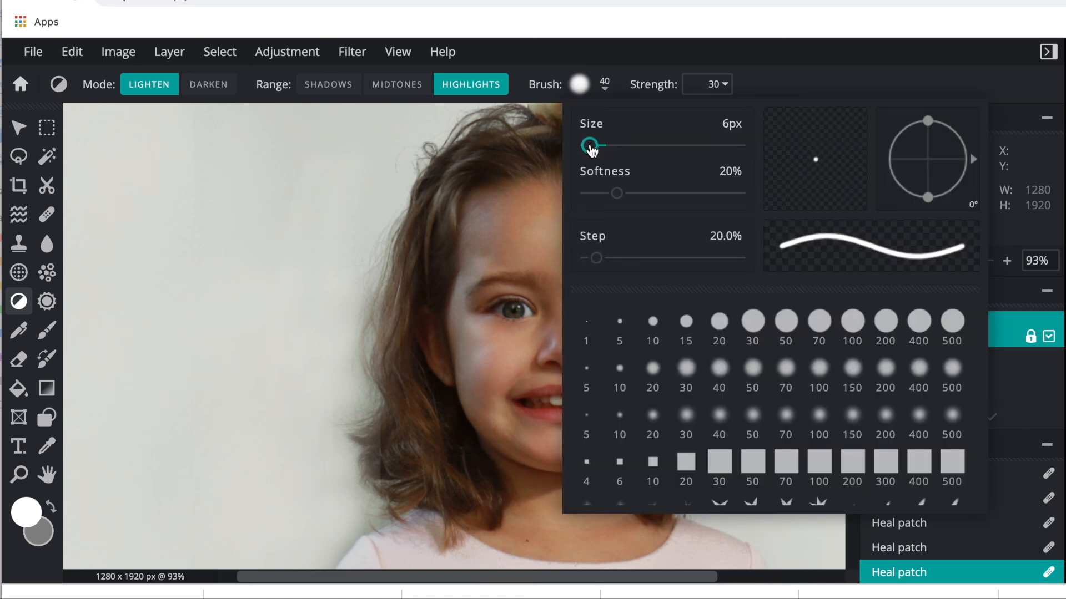
pyautogui.click(771, 73)
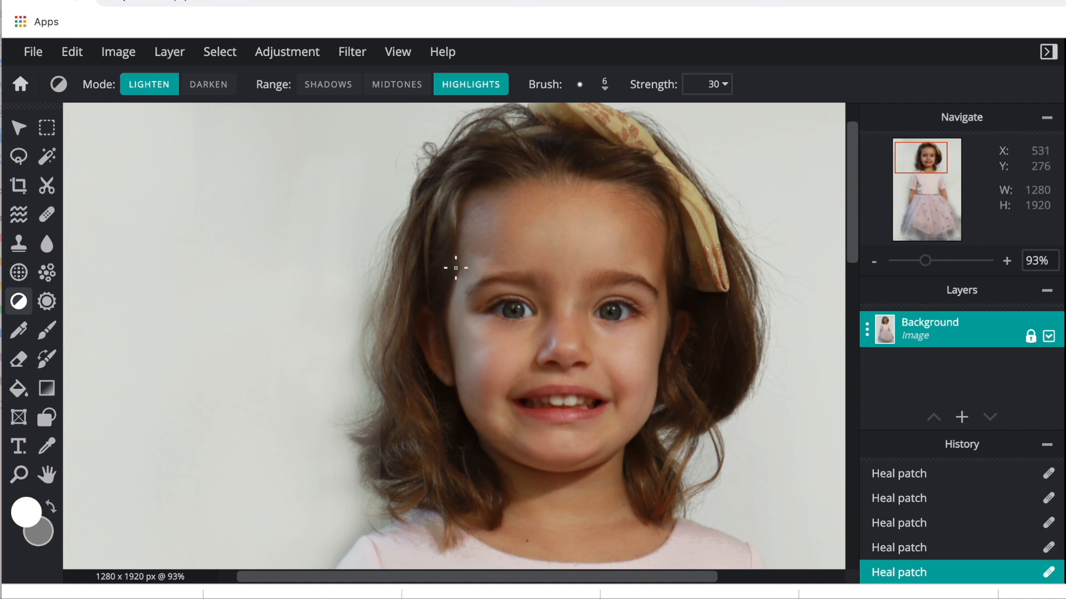
pyautogui.moveTo(511, 298); pyautogui.dragTo(519, 307)
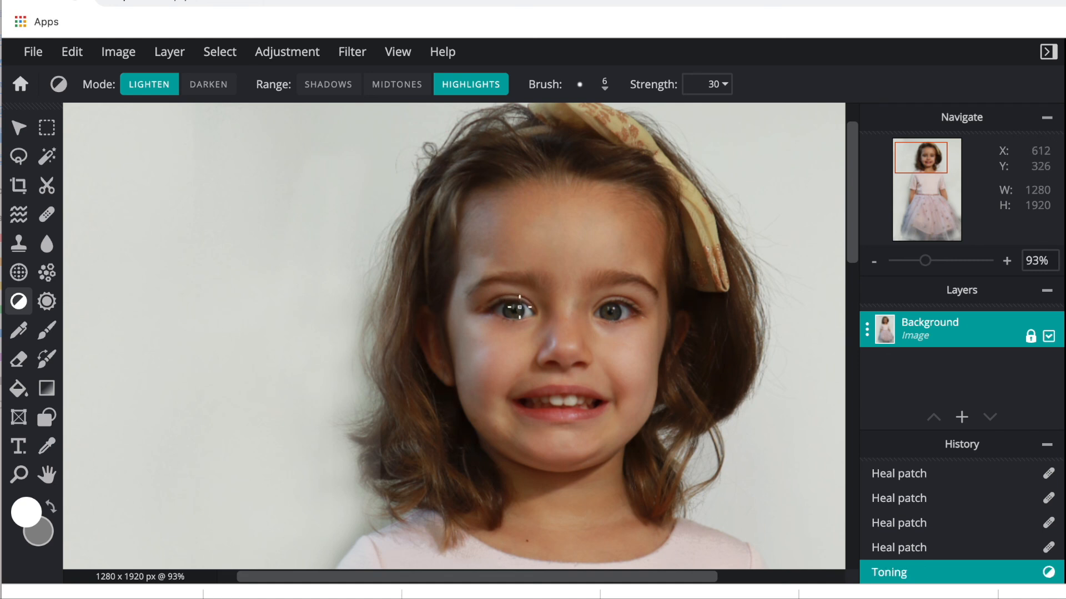
pyautogui.click(519, 307)
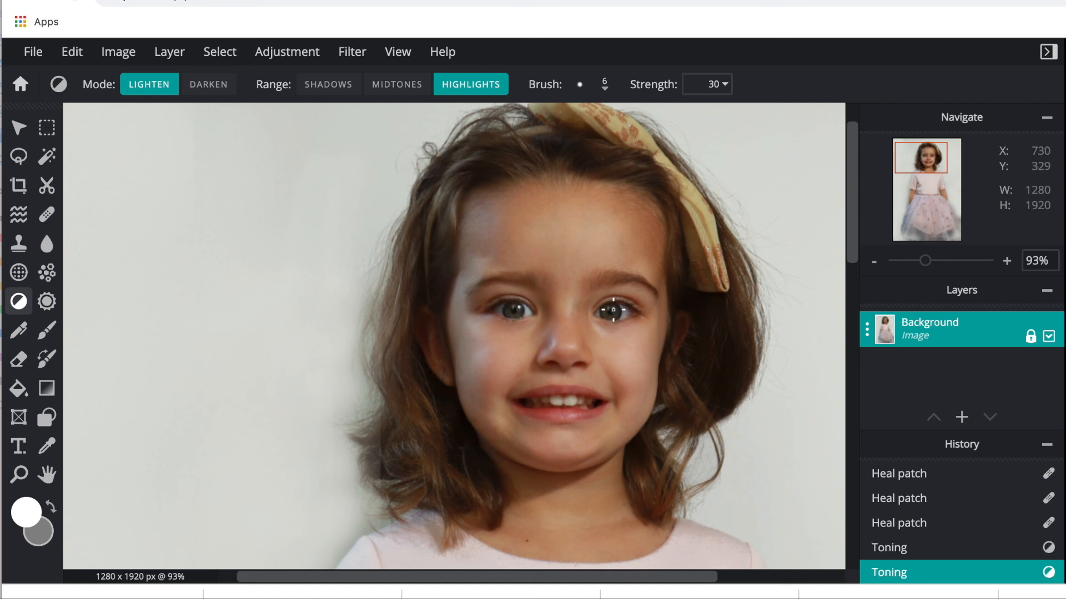
pyautogui.click(613, 310)
pyautogui.click(614, 310)
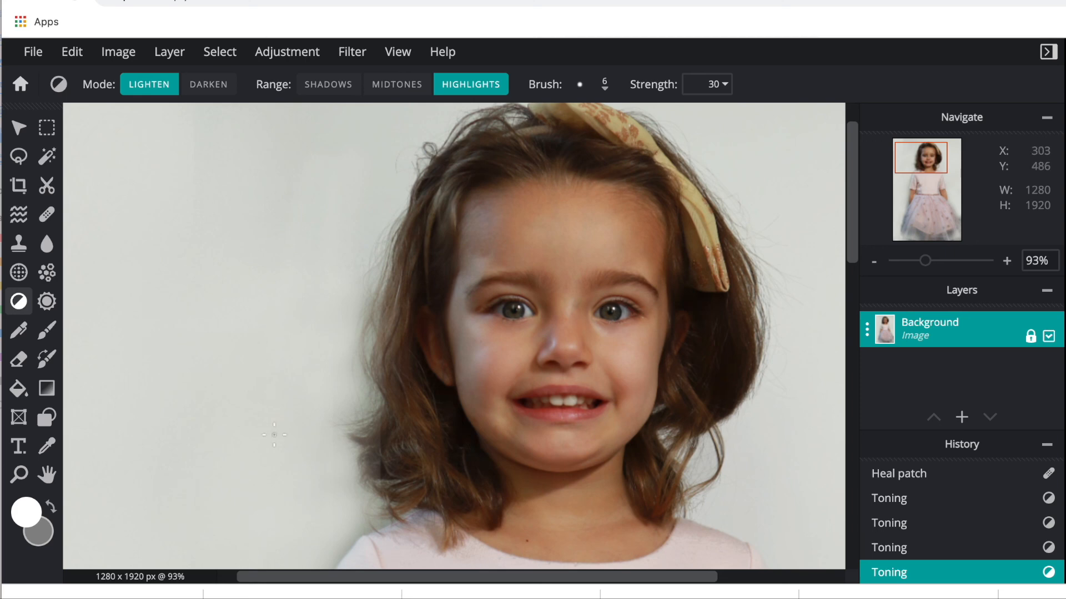